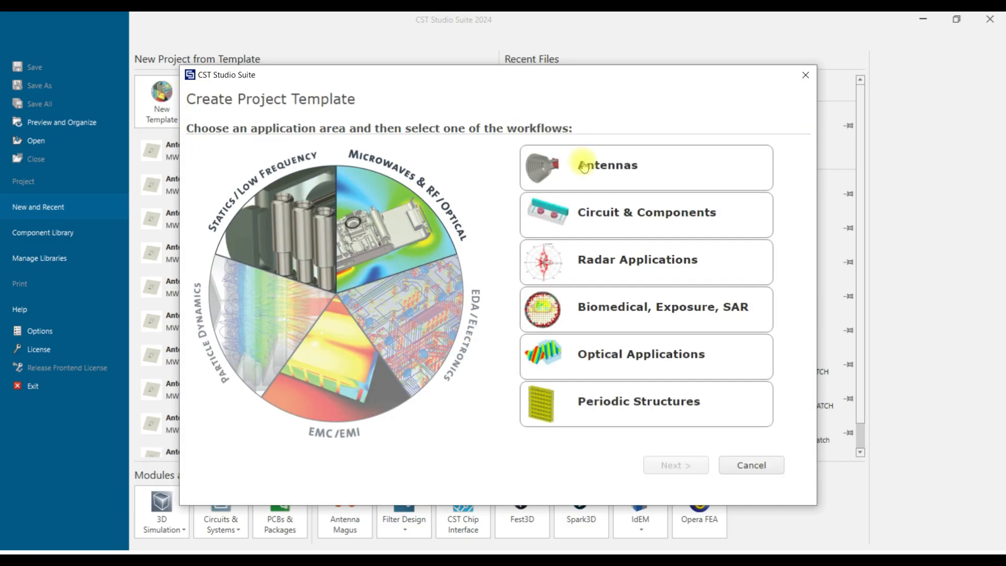
- Create a project from a planar (patch, slot) antenna template with the Time Domain solver and mm, GHz, ns and °C units
click(582, 164)
click(684, 465)
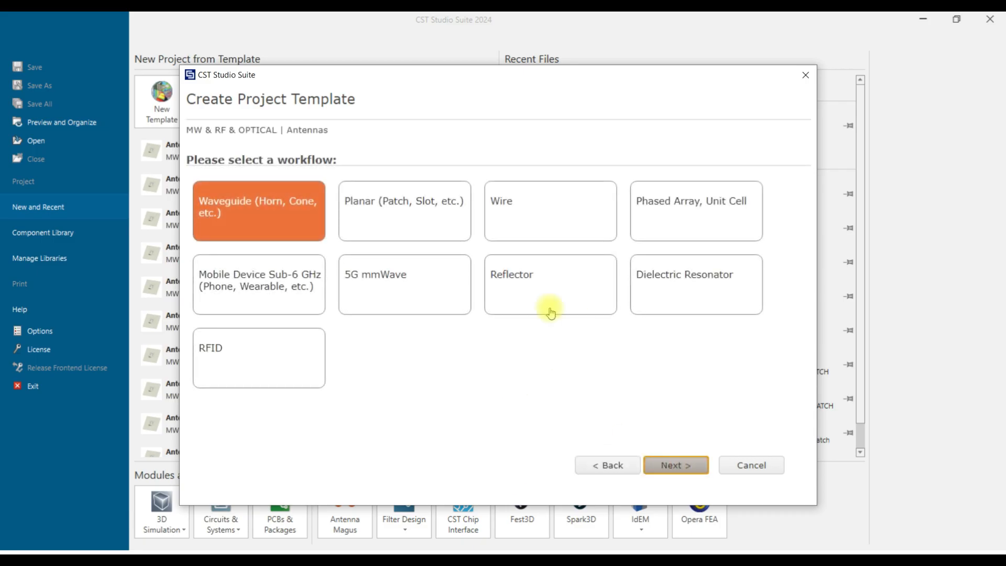
click(427, 210)
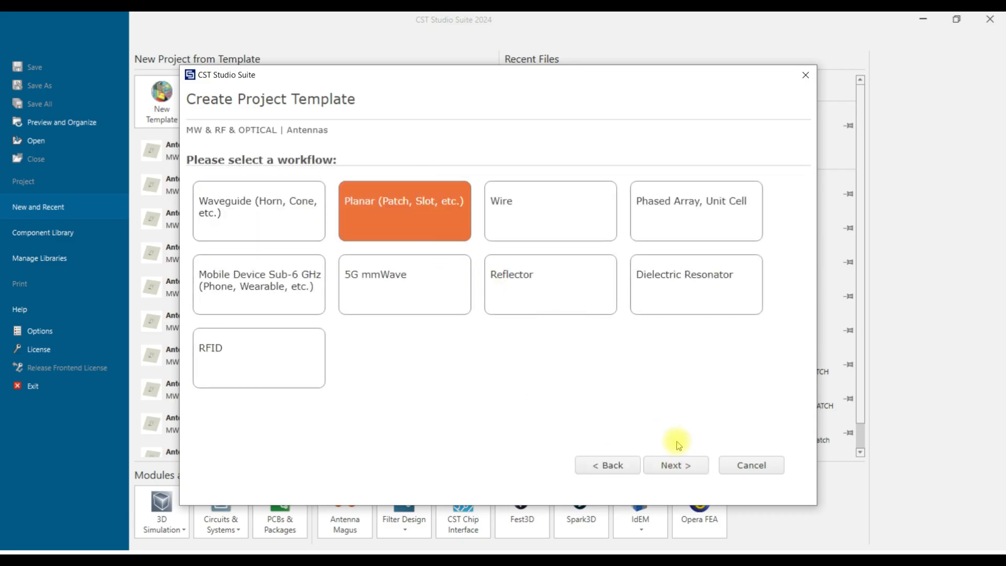
click(688, 467)
click(684, 467)
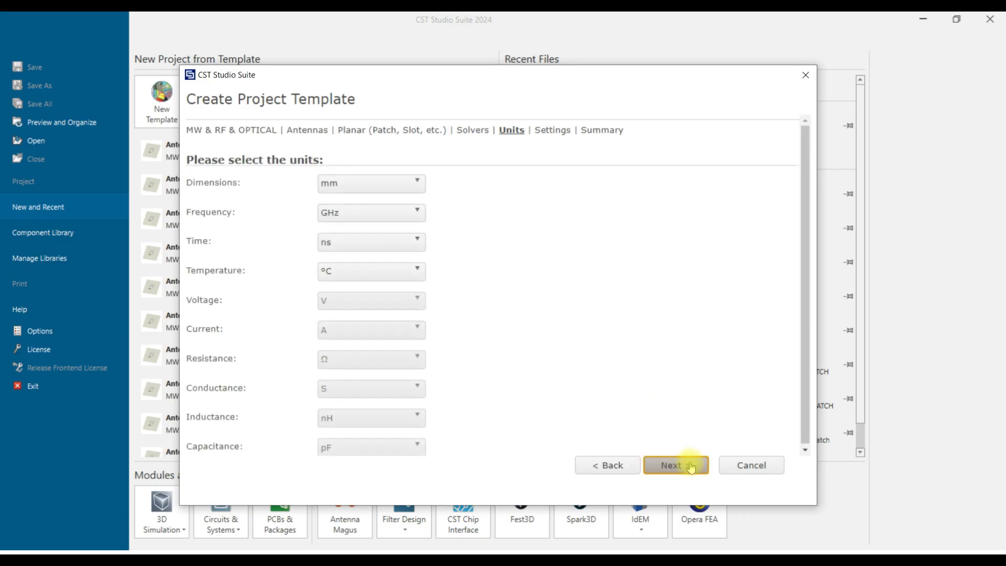
click(681, 468)
click(678, 468)
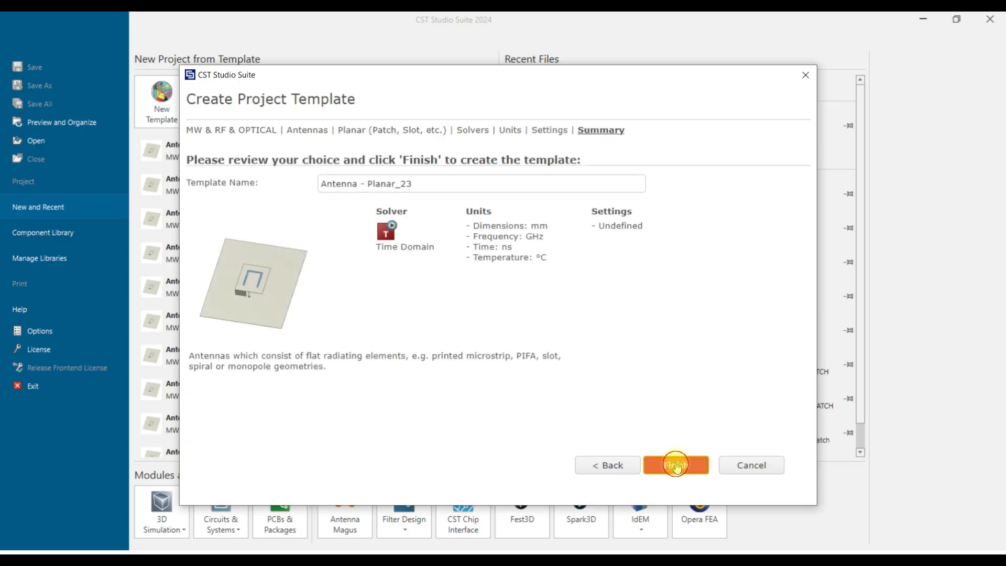
click(676, 466)
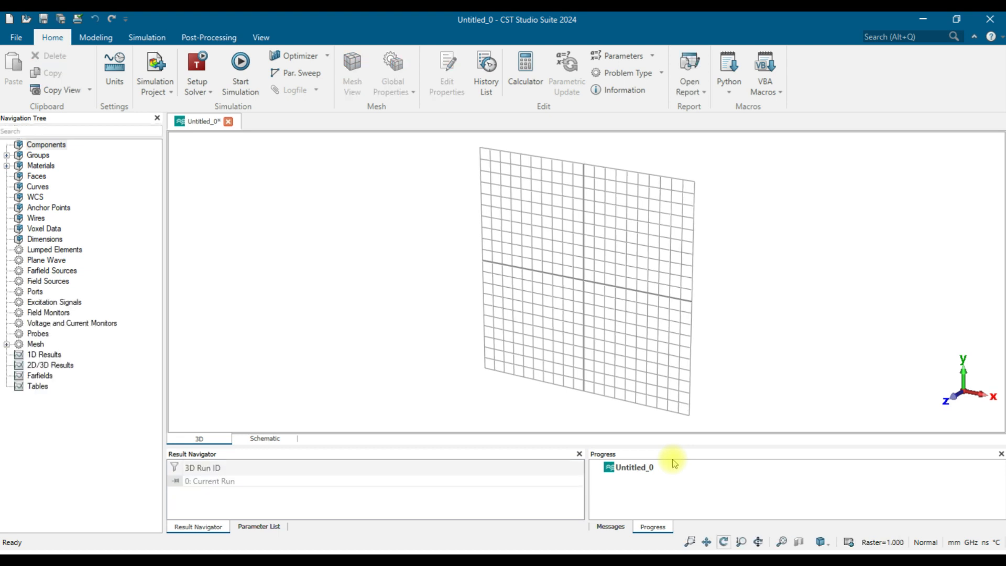
- Start a new brick by entering its dimensions numerically and name it substrate
key(5)
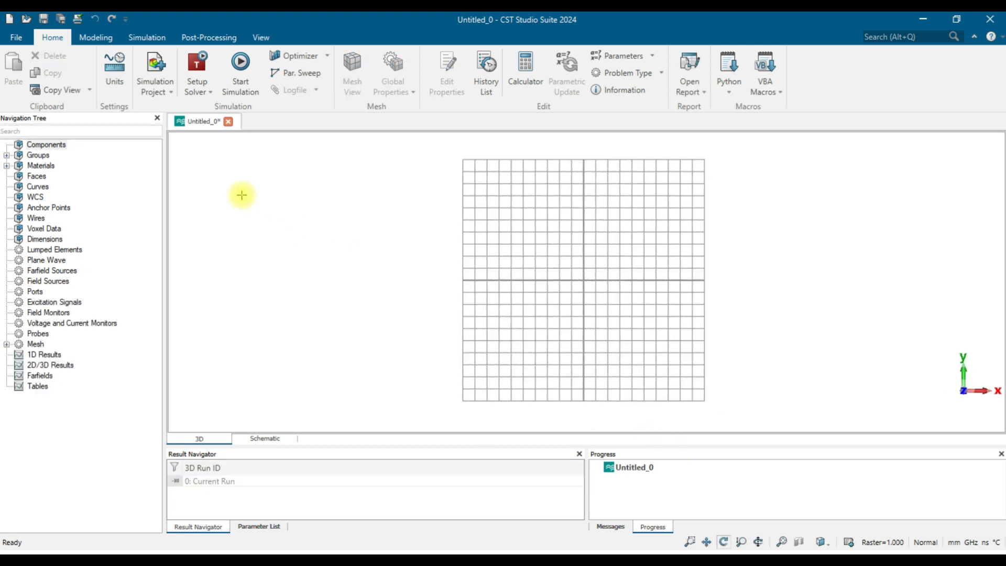
click(92, 42)
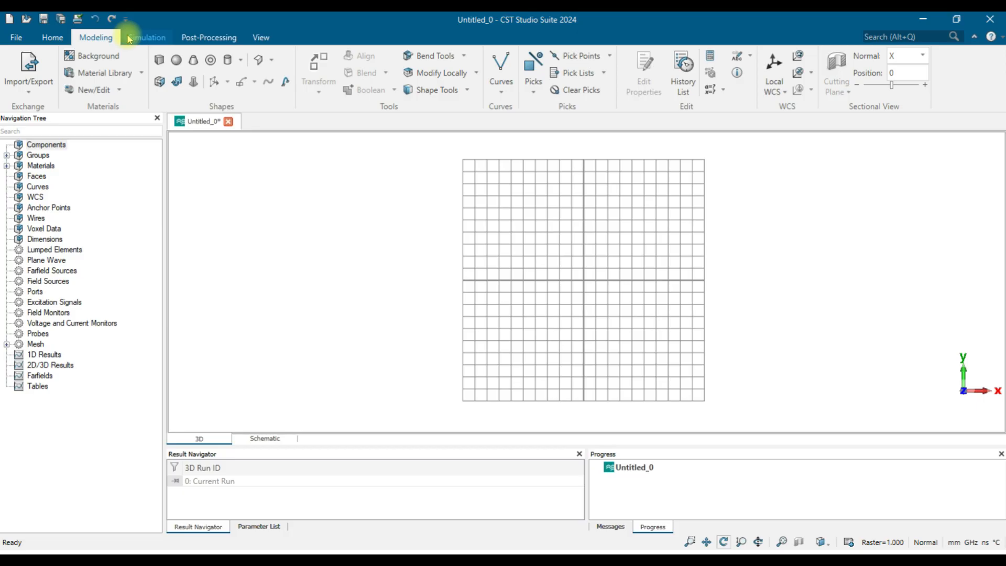
click(160, 61)
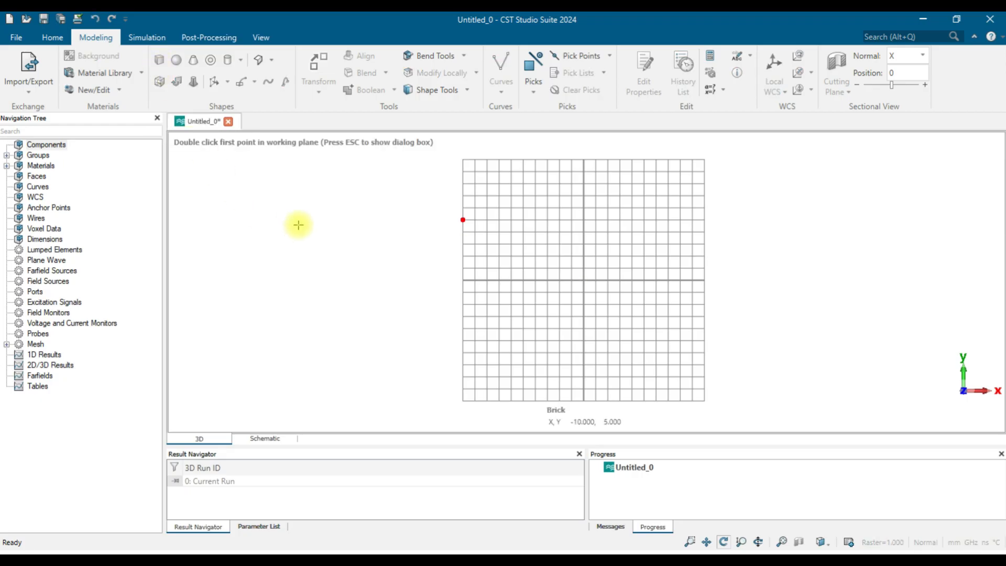
key(Escape)
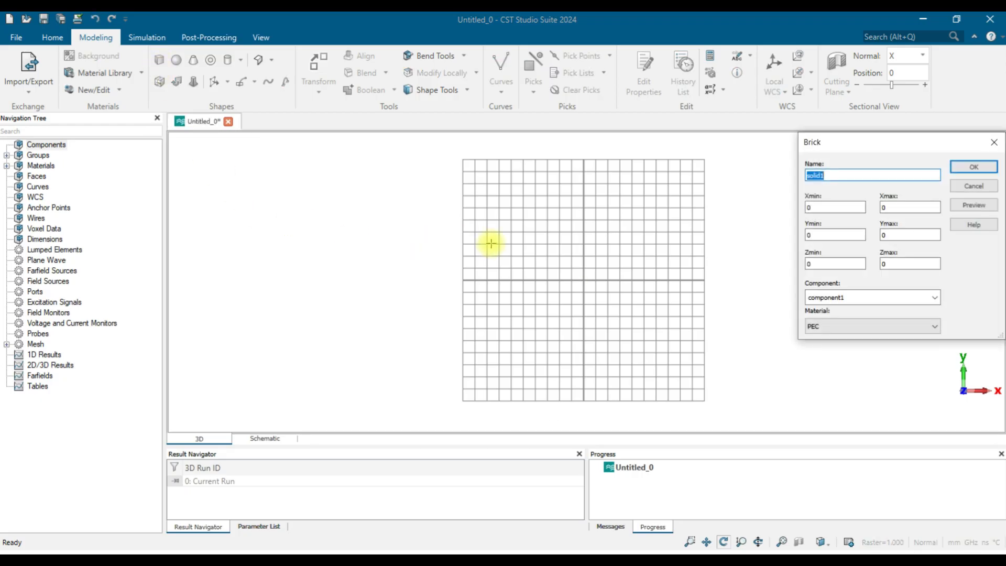
text(substrate)
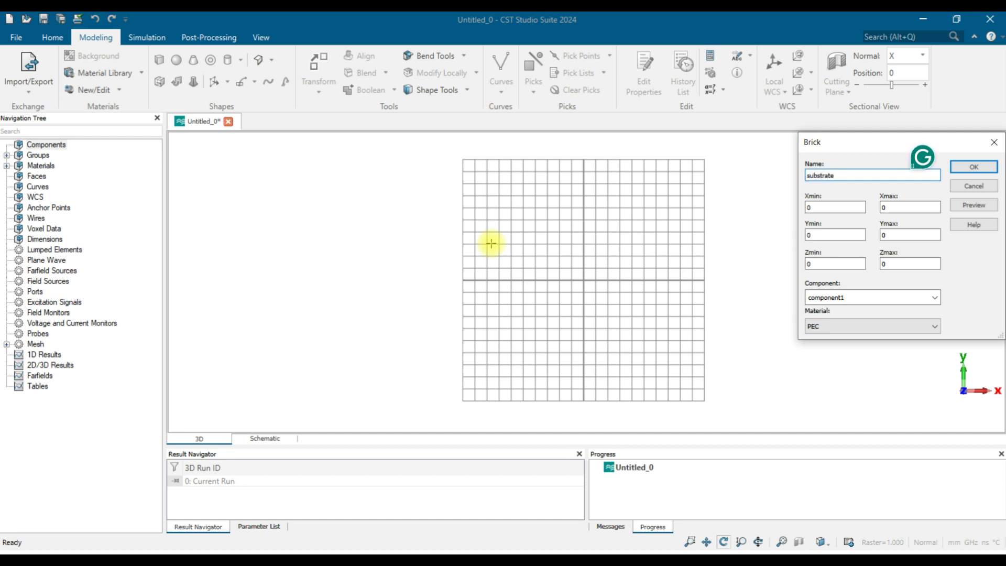
drag(834, 153, 651, 158)
- Set the substrate's extents to -20 to 20 in X, -20 to 20 in Y and 0 to 1.6 in Z
click(661, 213)
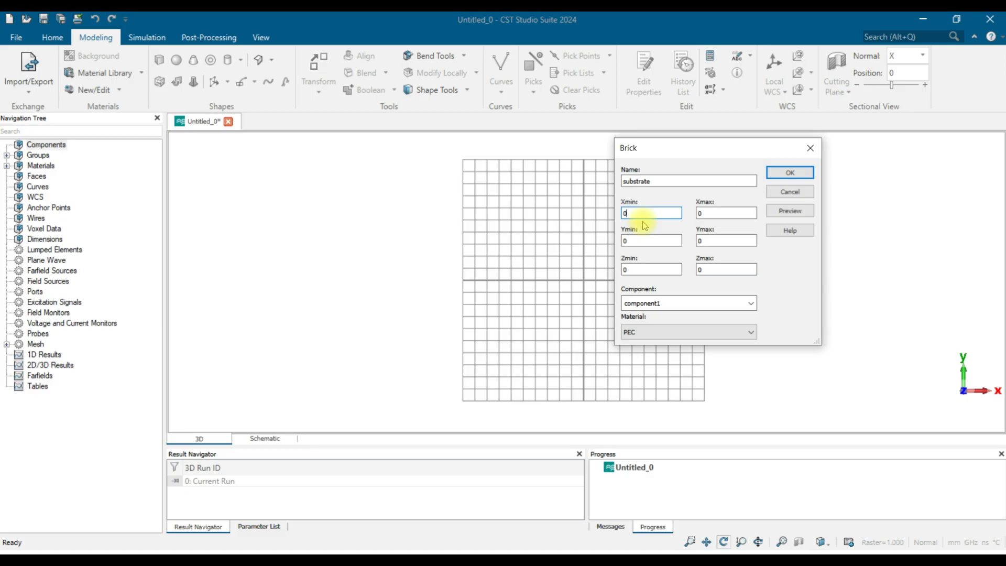
key(BackSpace)
text(-20)
key(Tab)
text(20)
click(645, 240)
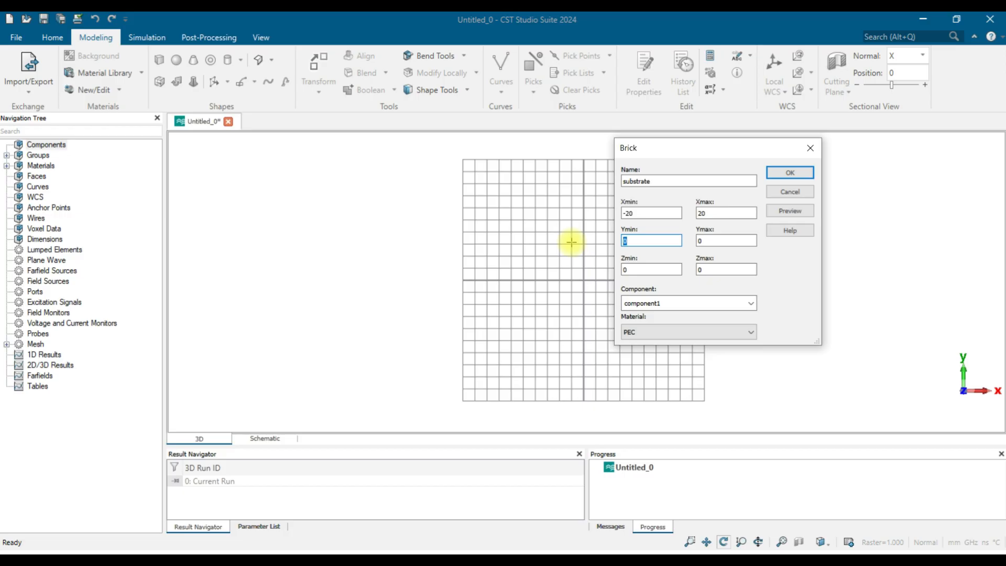
text(-20)
key(Tab)
text(20)
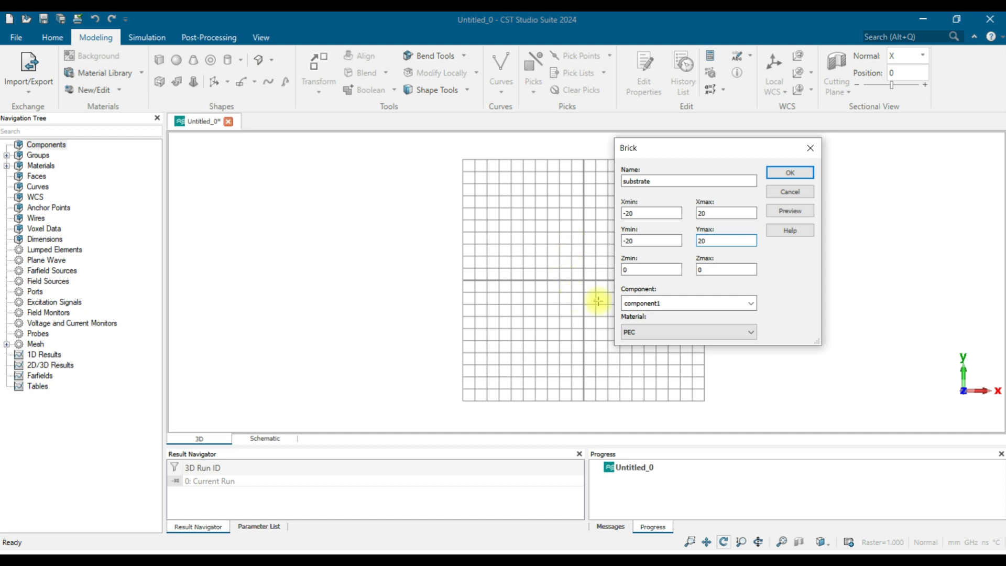
click(656, 269)
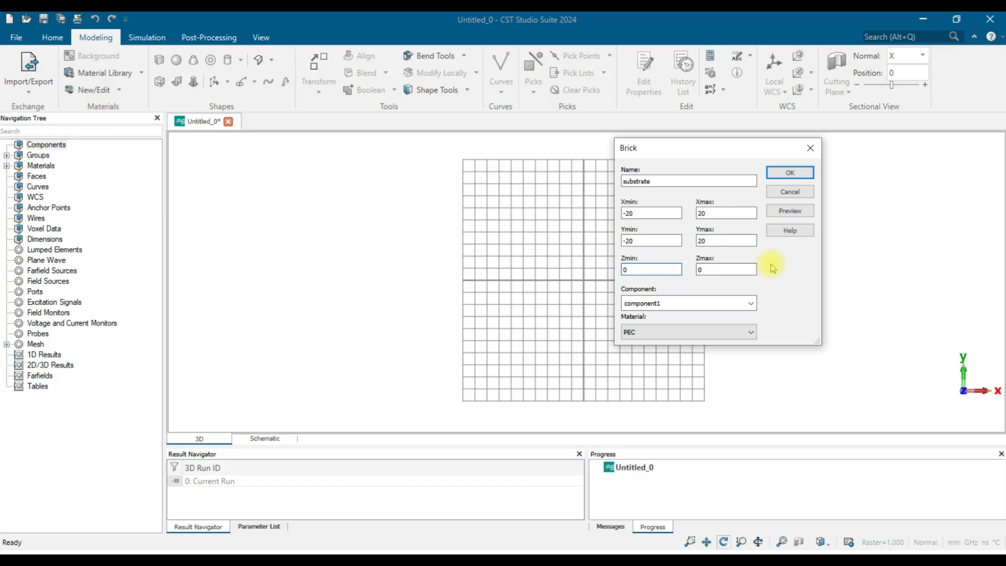
key(Tab)
text(1.6)
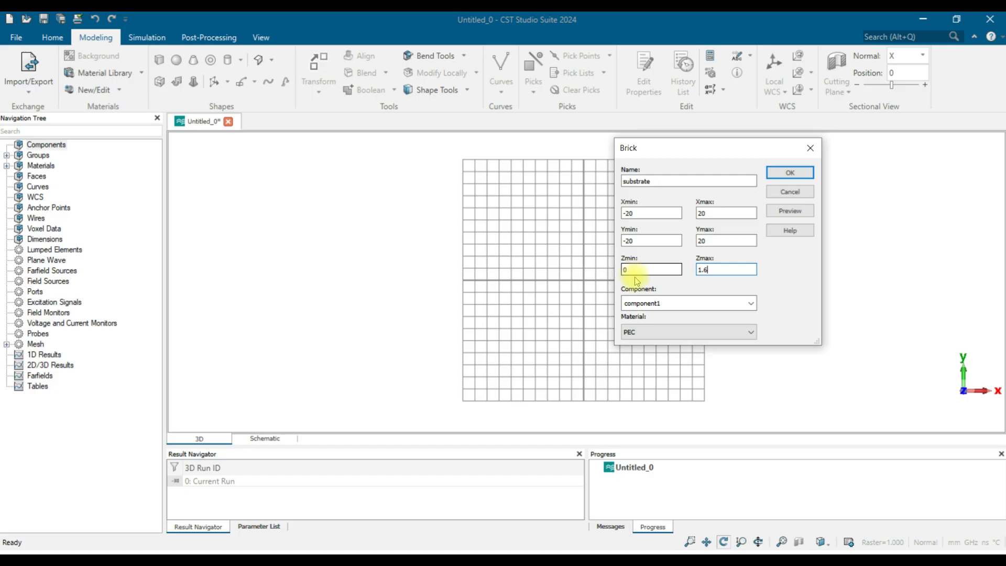
- Assign FR-4 (lossy) from the material library to the substrate, preview the brick and create it
click(659, 334)
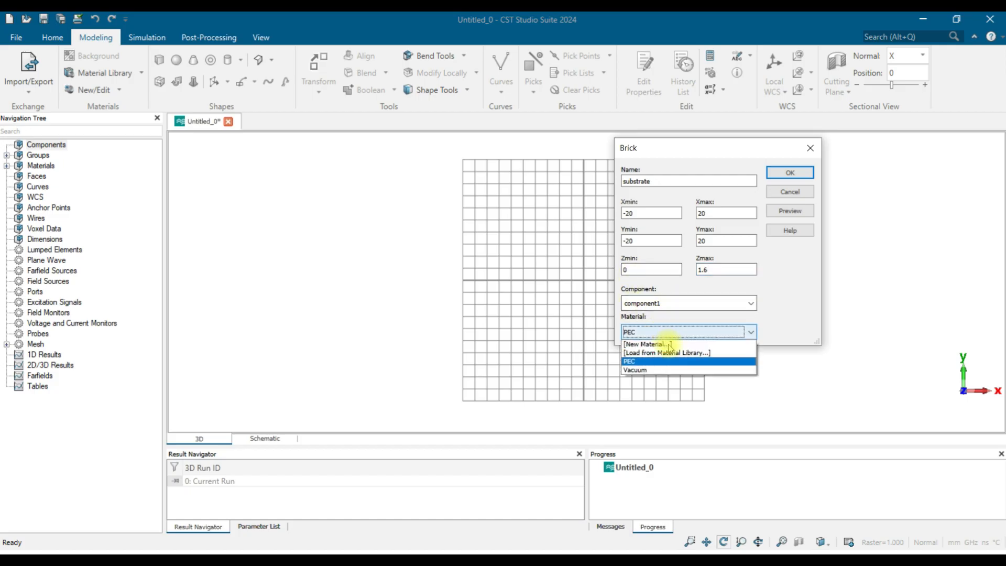
click(666, 349)
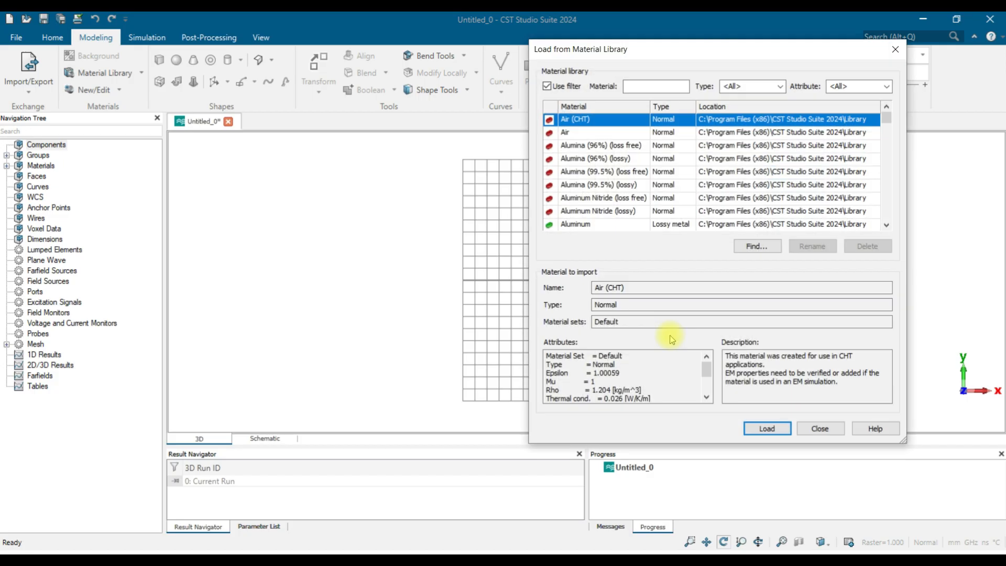
click(654, 87)
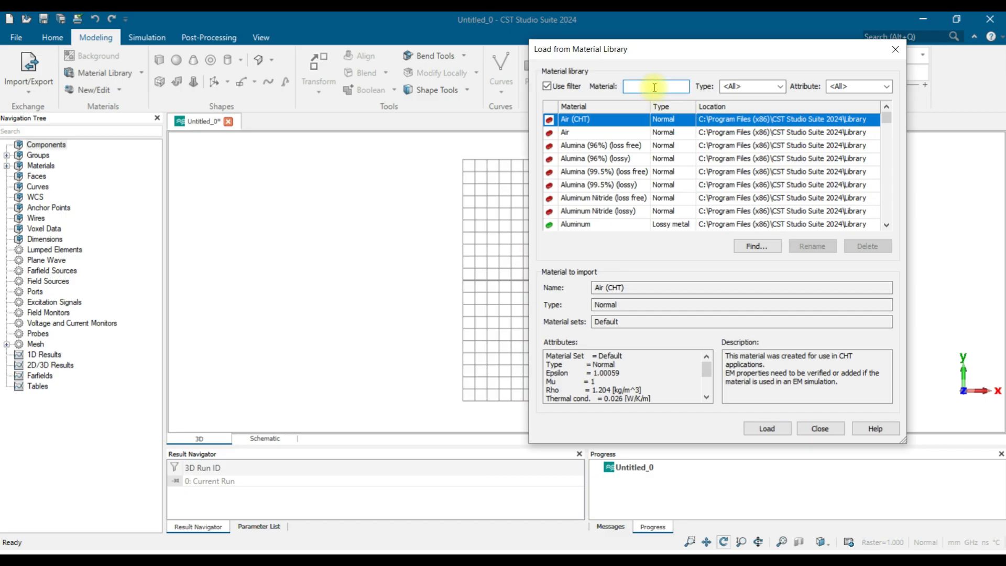
text(fr-4)
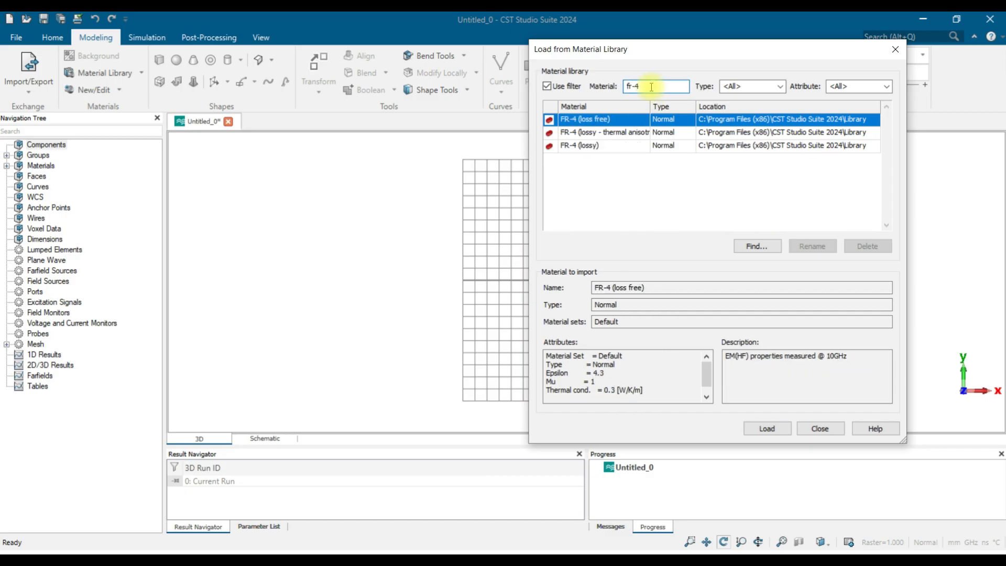
click(595, 145)
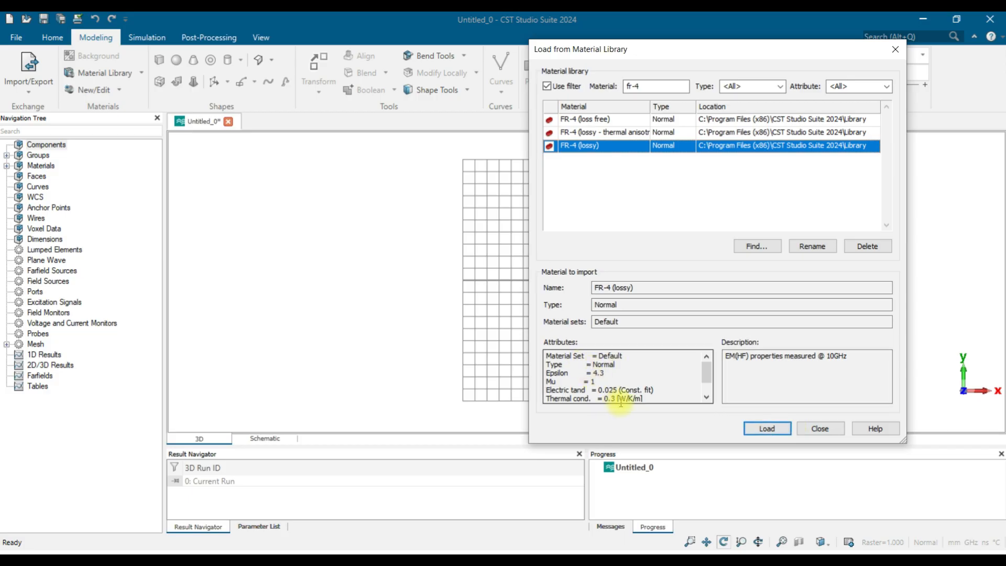
click(767, 428)
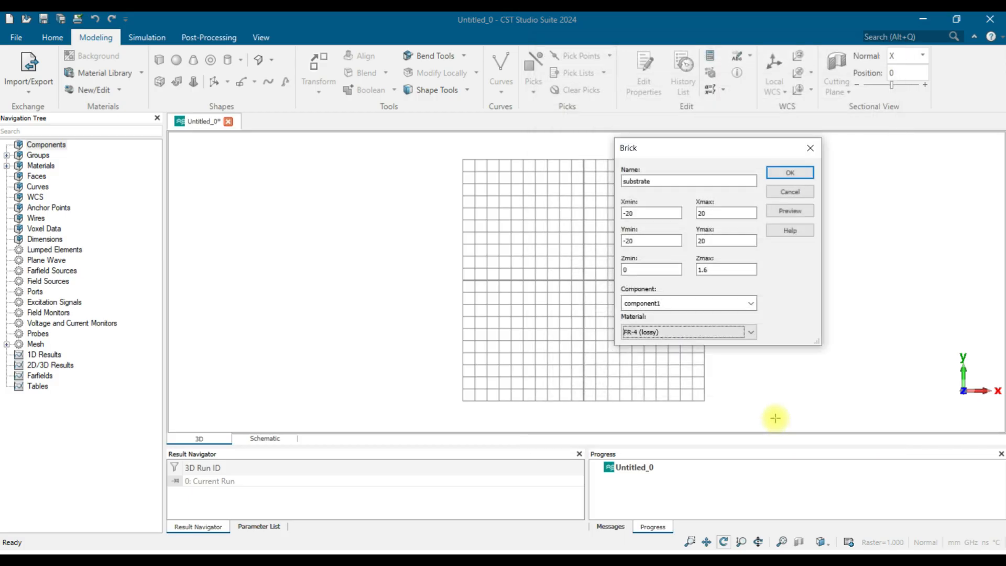
click(790, 210)
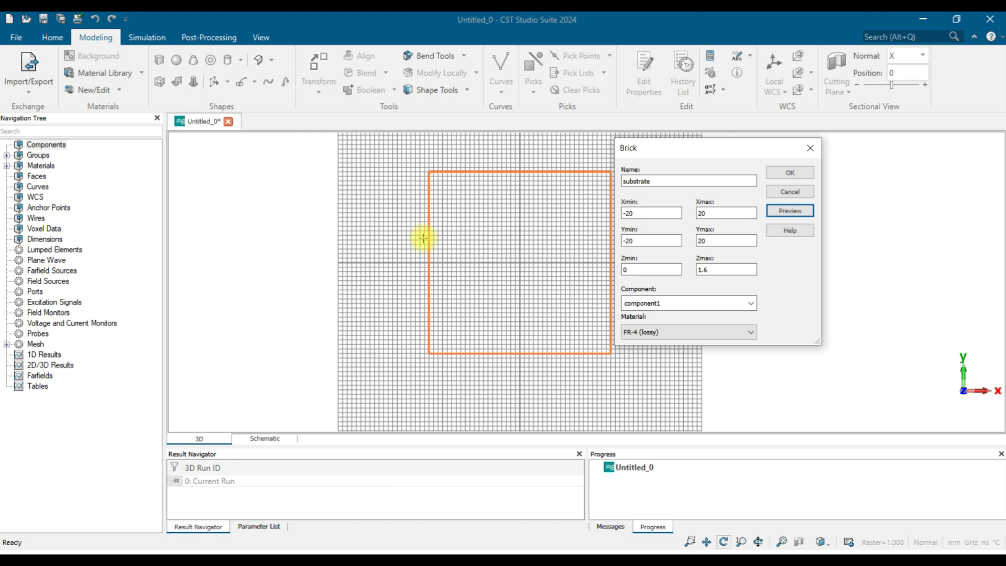
click(793, 175)
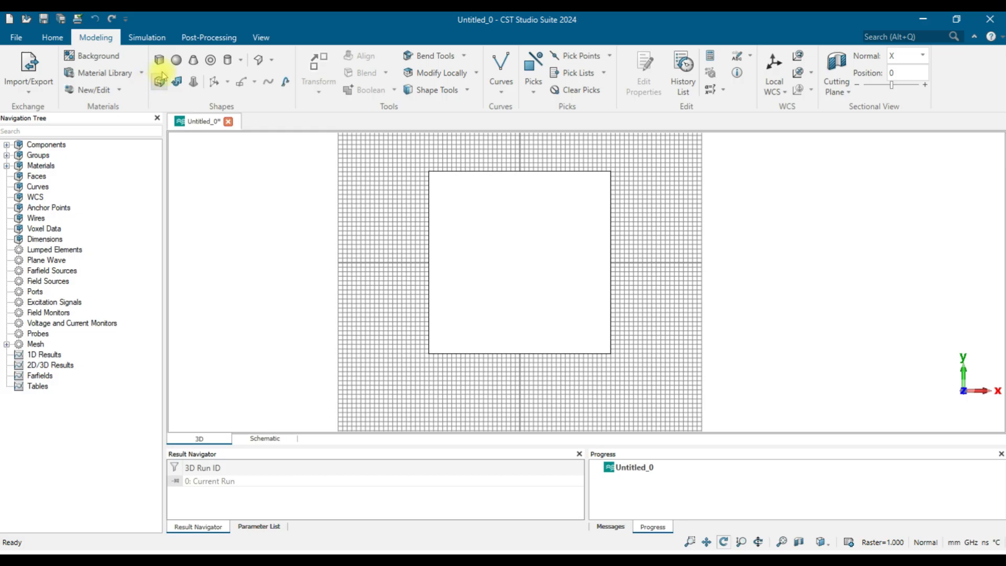
- Start a new cylinder by entering its dimensions numerically and name it patch
click(242, 62)
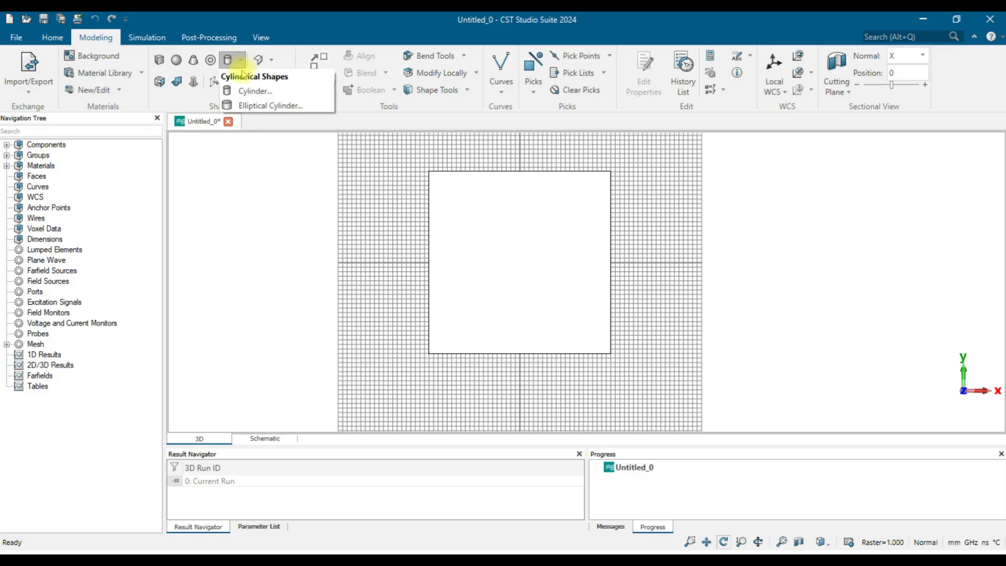
click(262, 92)
key(Escape)
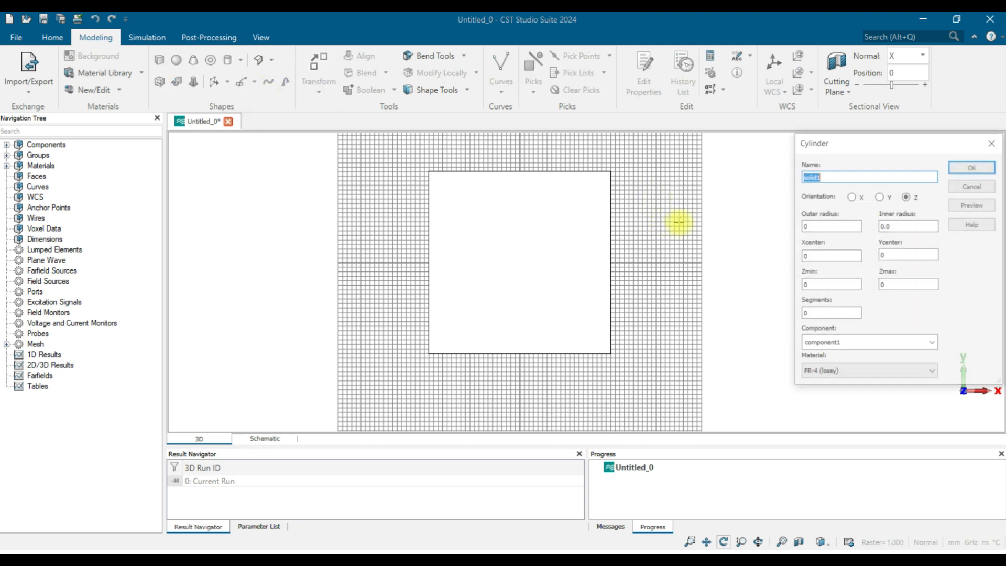
drag(921, 143, 750, 131)
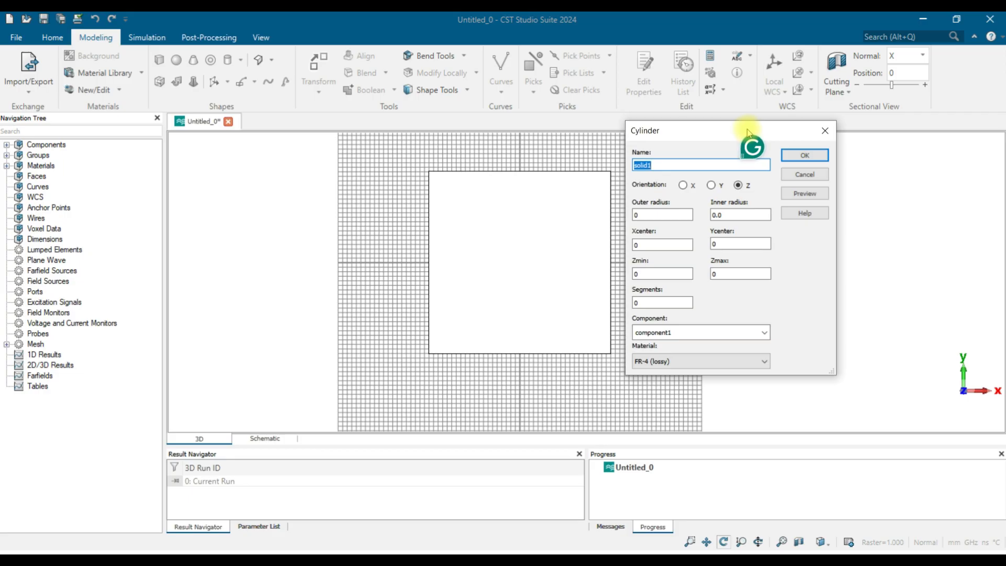
text(patch)
- Set the patch cylinder's Z range from 1.6 to 1.635
click(658, 273)
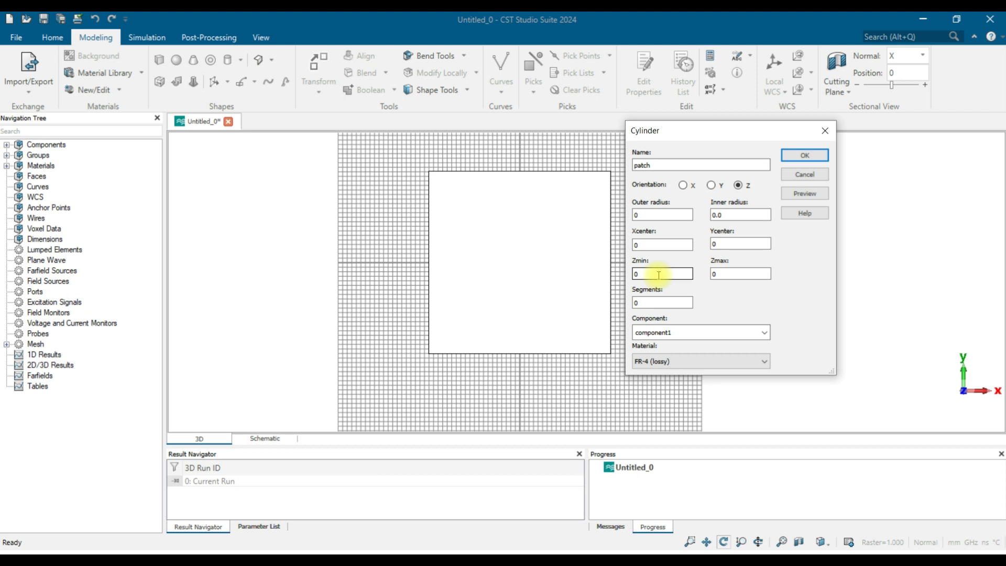
key(BackSpace)
text(1.6)
key(Tab)
text(1.635)
- Preview the patch with an outer radius of 5, and set the outer radius to 10 with another preview
click(664, 214)
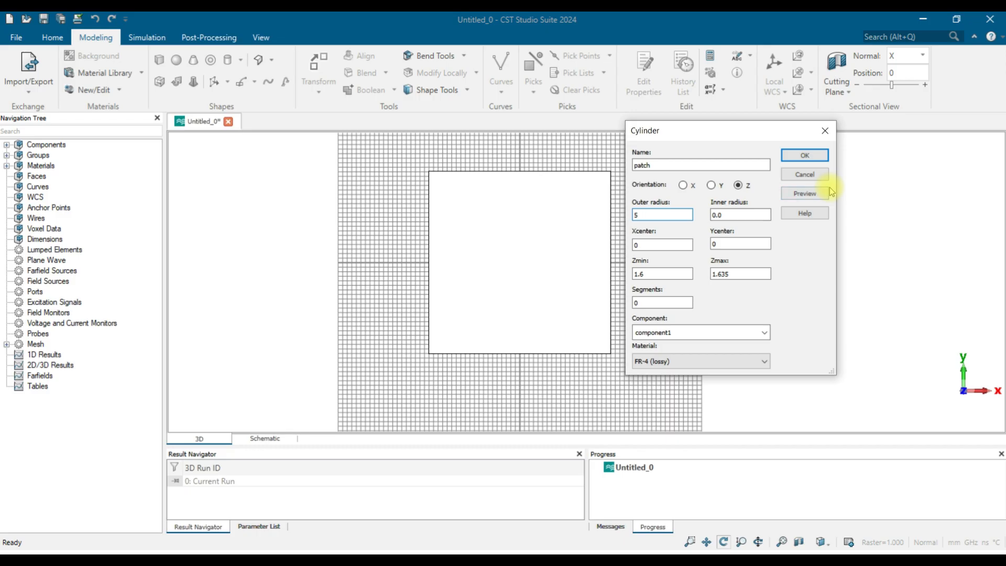
click(801, 193)
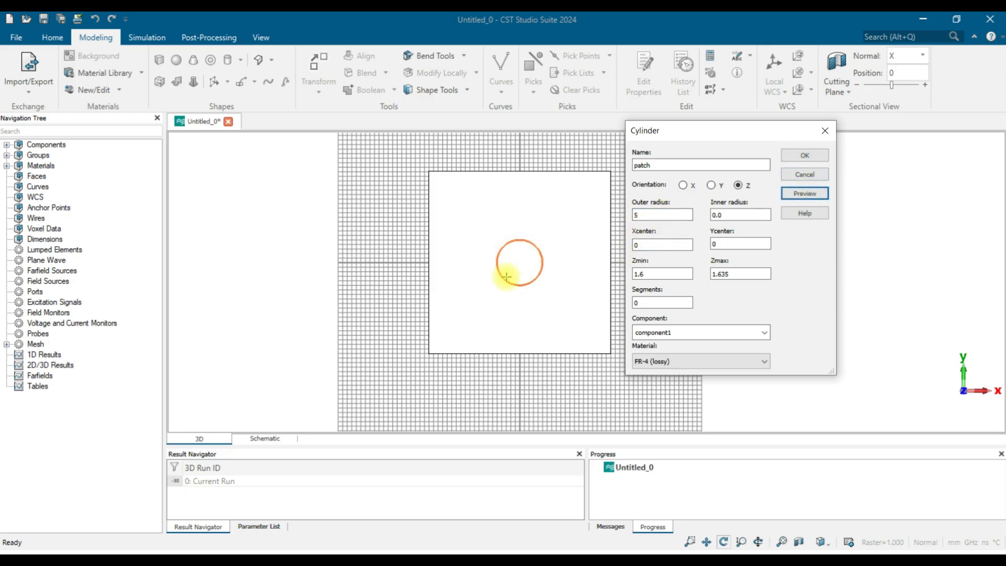
double_click(655, 214)
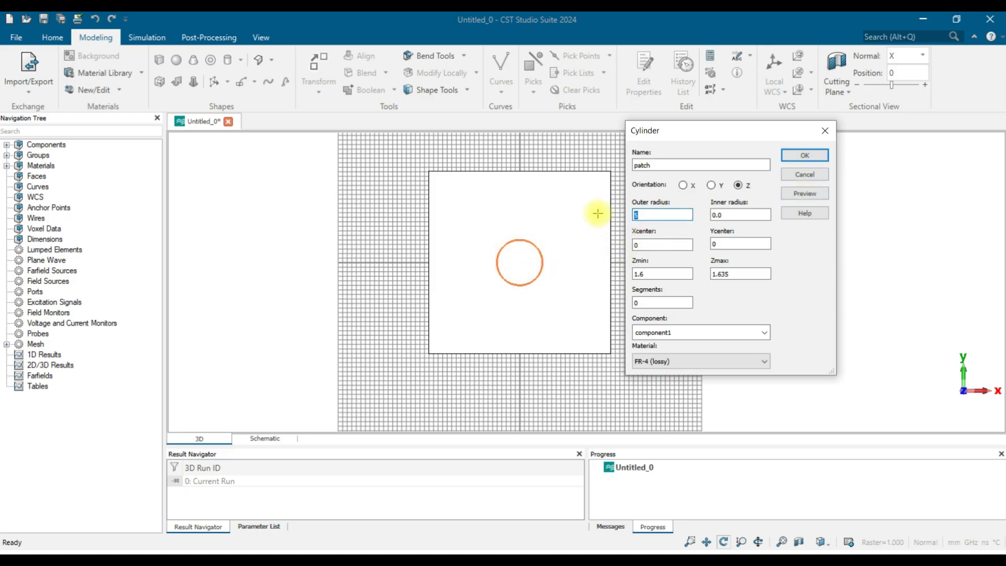
text(10)
click(814, 195)
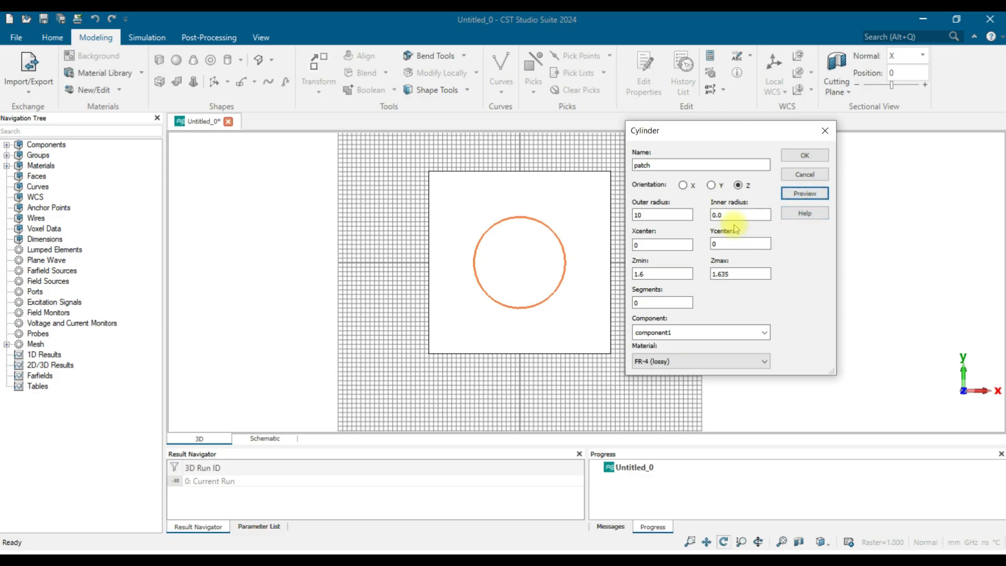
- Preview the patch as a ring with an inner radius of 5, and reset the inner radius to 0
double_click(714, 215)
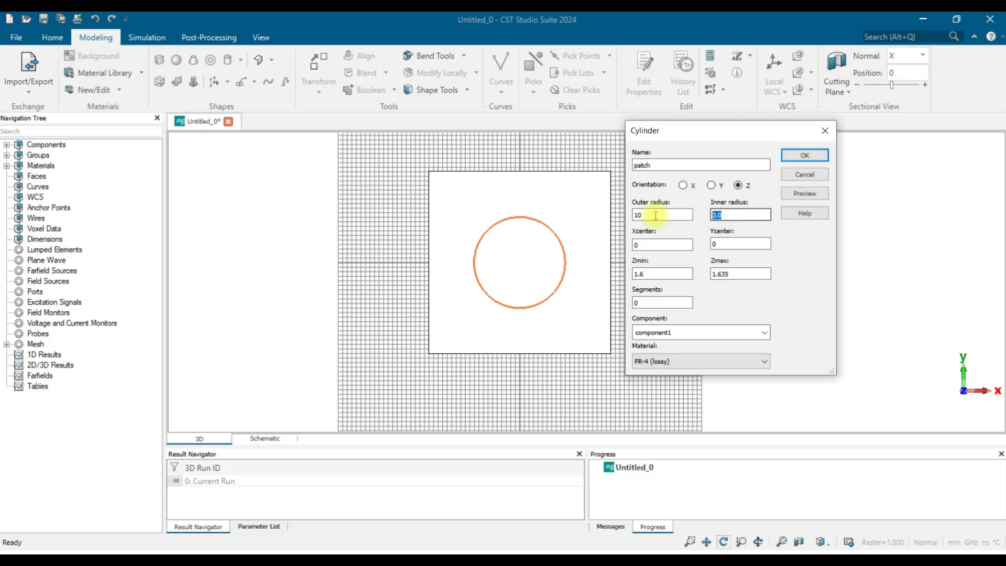
text(5)
click(811, 194)
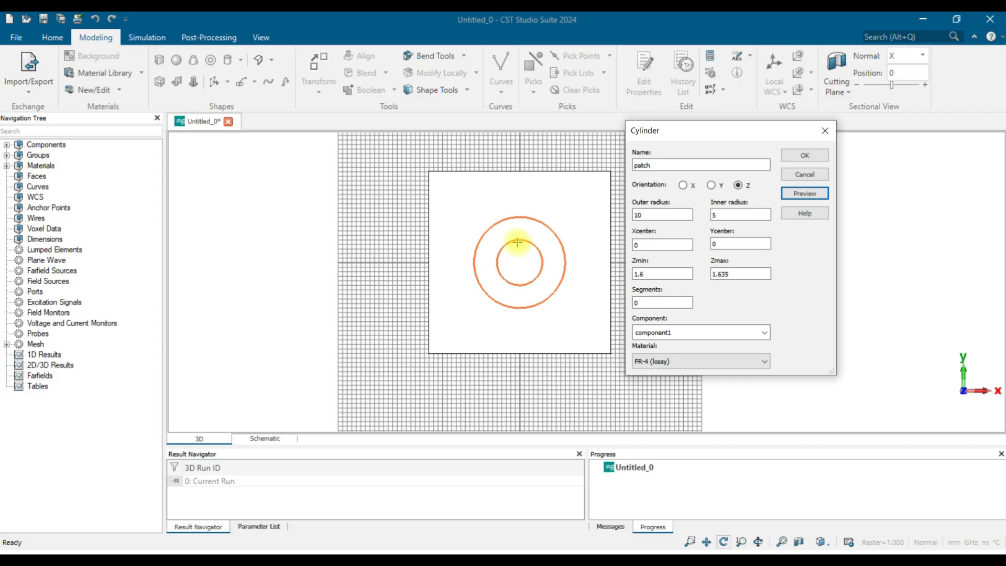
double_click(735, 213)
text(0)
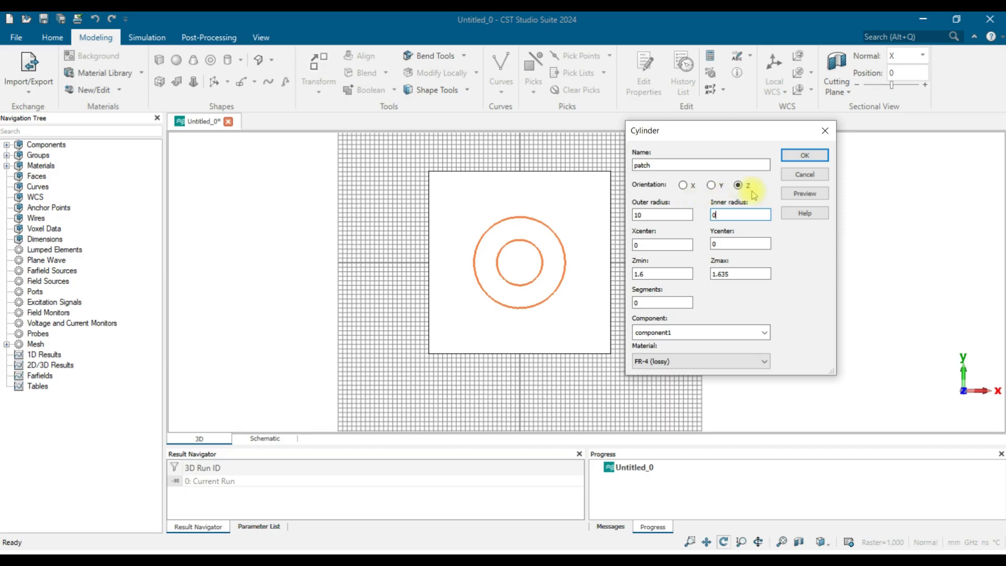
click(809, 194)
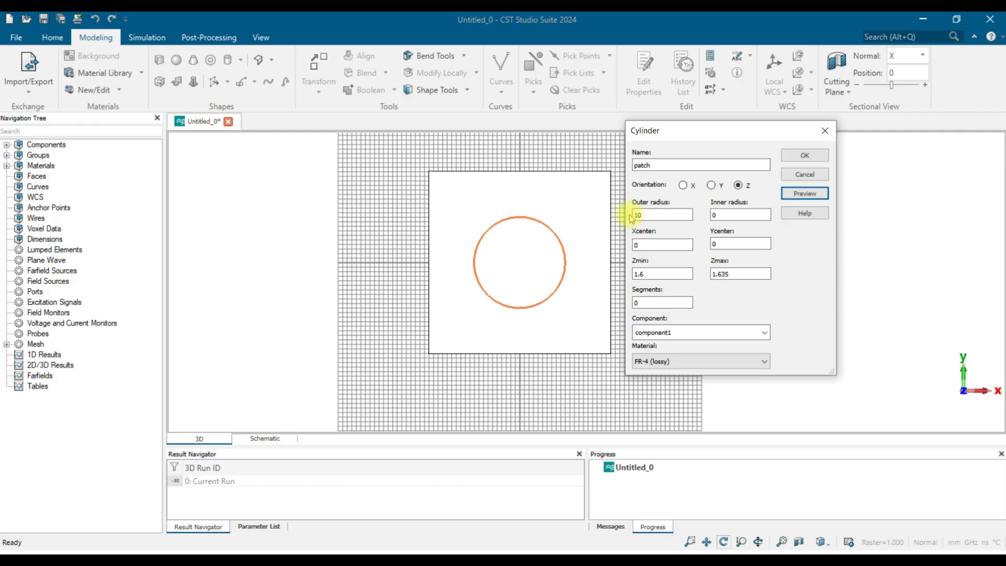
- Preview the patch cylinder with its X center at 5, and preview it again with the X center at -5
click(661, 249)
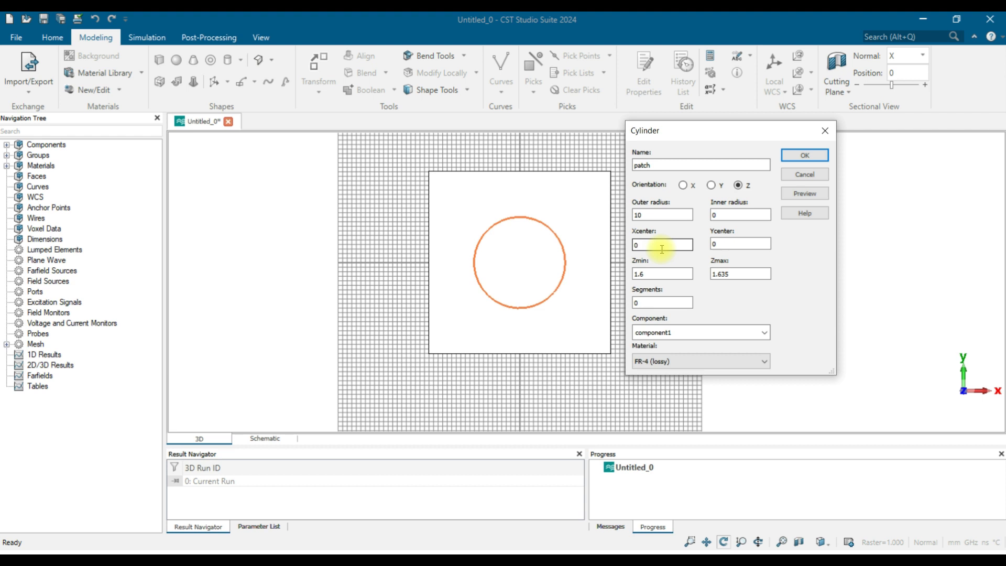
text(5)
key(BackSpace)
key(BackSpace)
text(5)
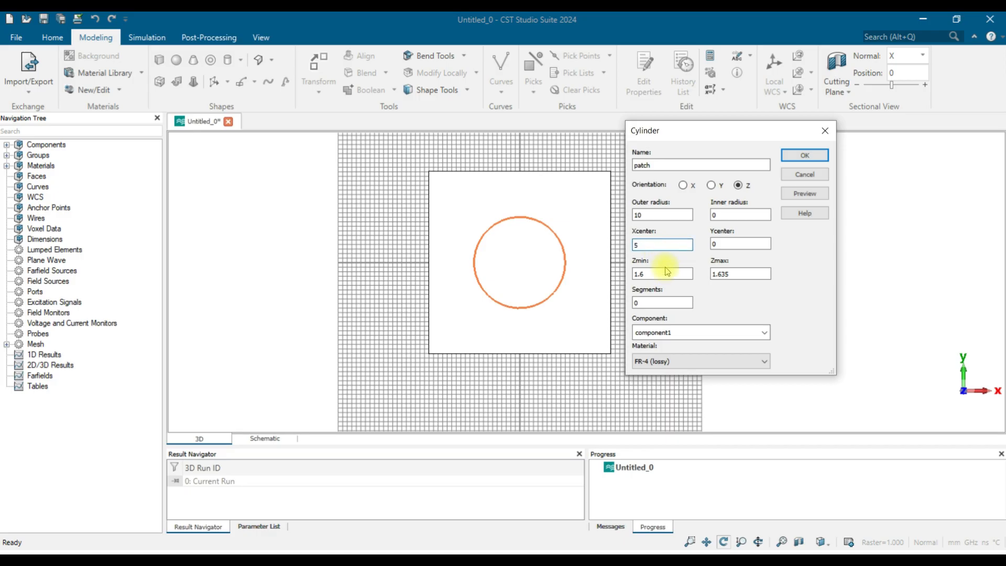
click(807, 196)
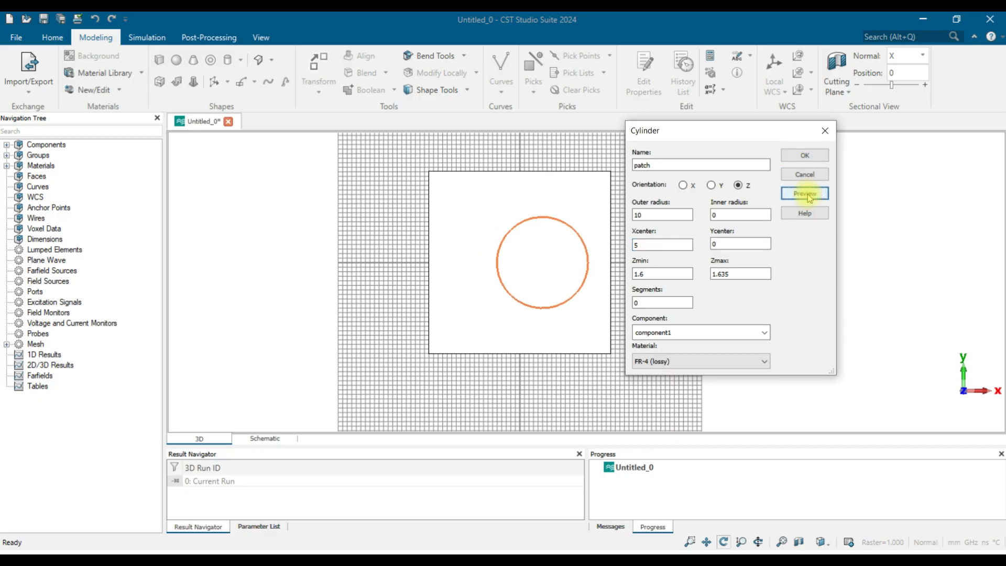
double_click(642, 245)
text(-5)
click(809, 193)
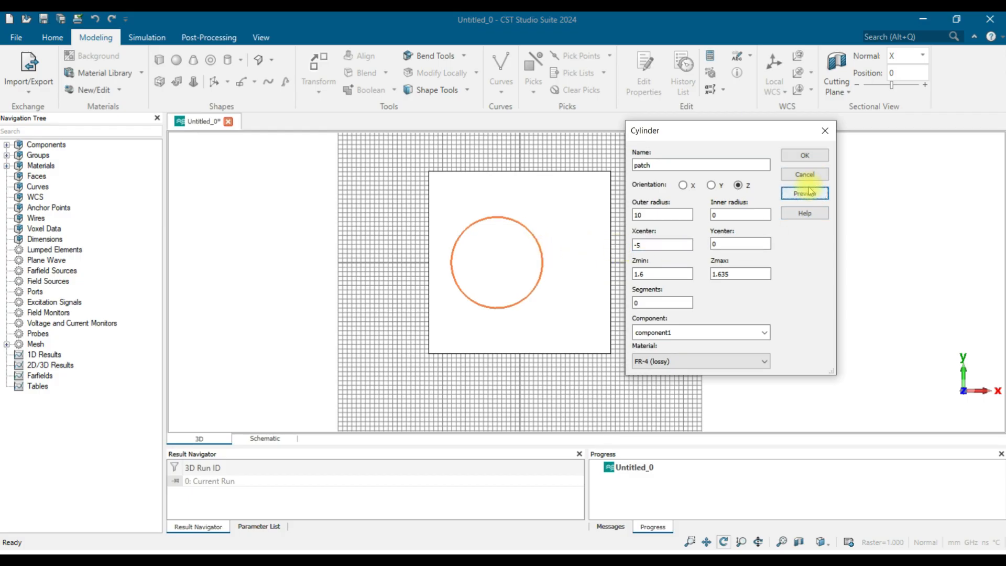
- Preview the patch cylinder with its Y center at 5, and preview it again with the Y center at -5
click(716, 244)
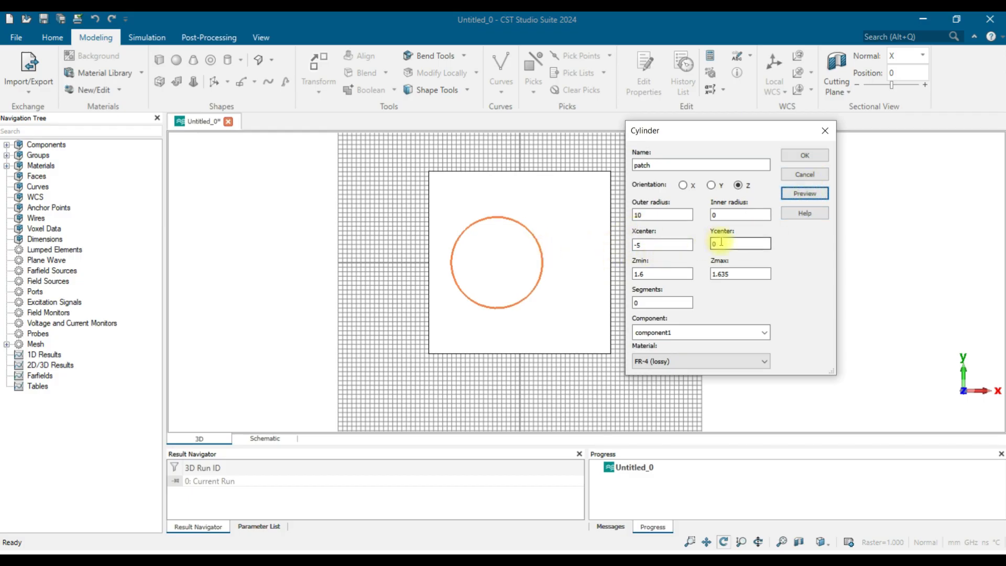
drag(717, 243, 702, 249)
text(5)
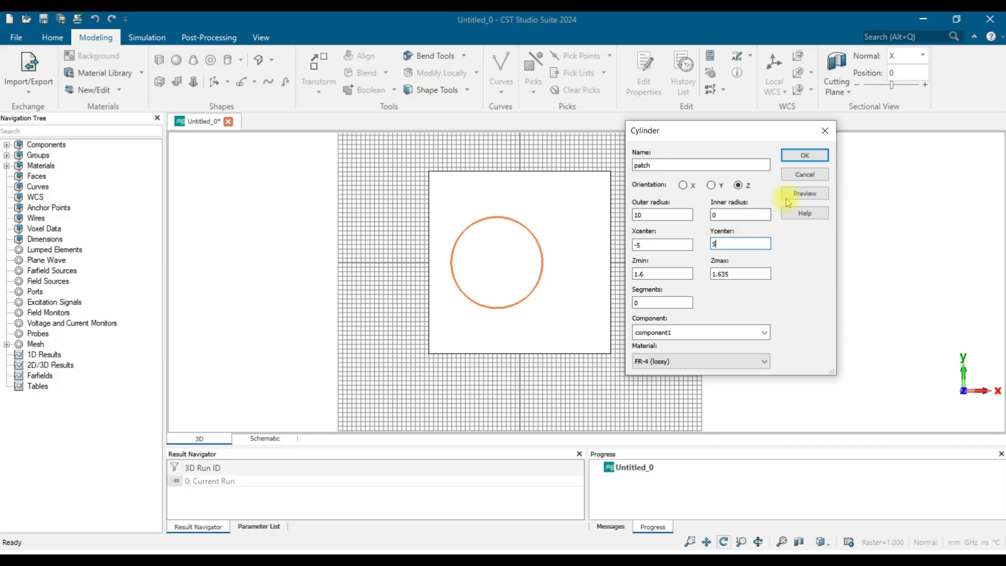
click(807, 194)
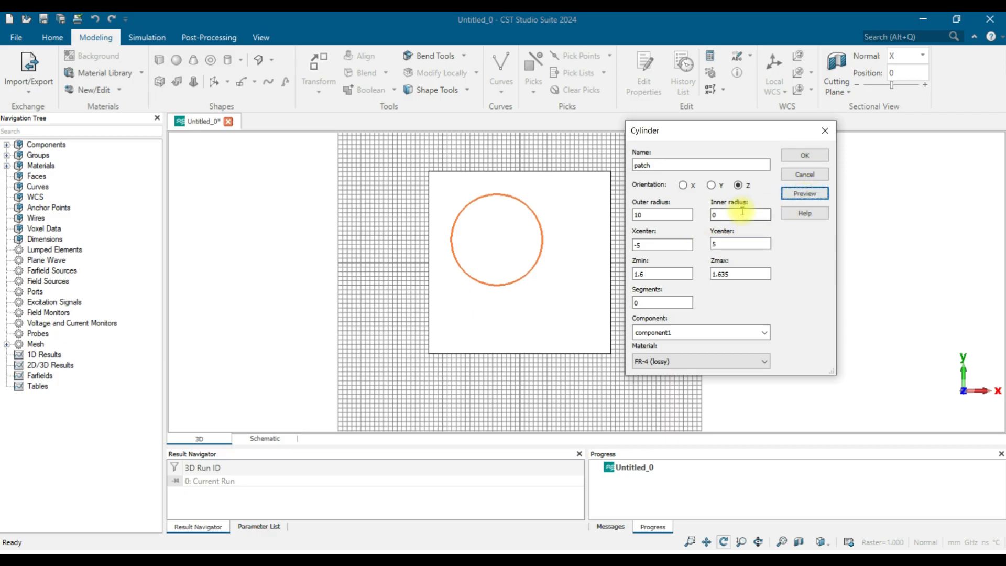
drag(730, 243, 656, 245)
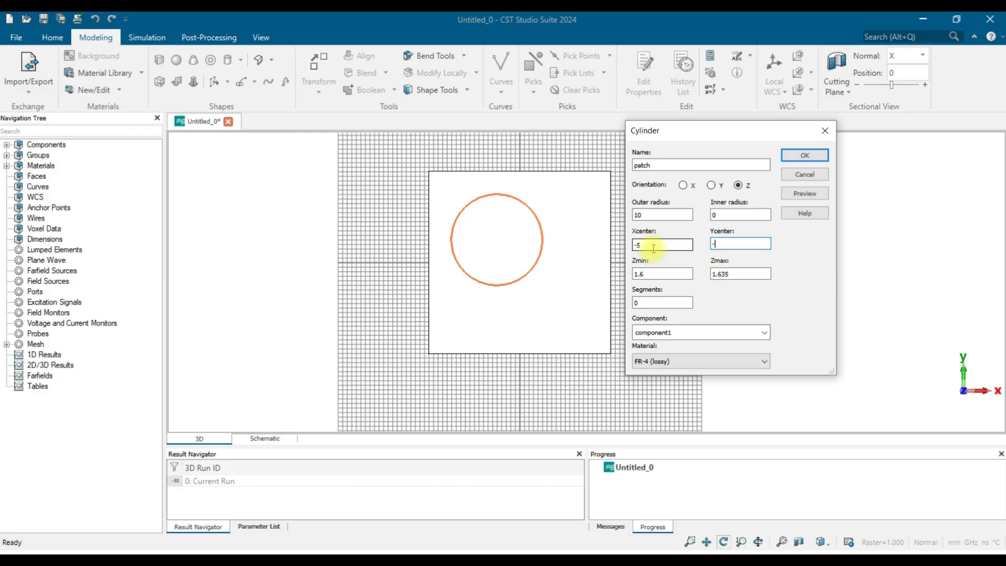
text(-5)
click(806, 194)
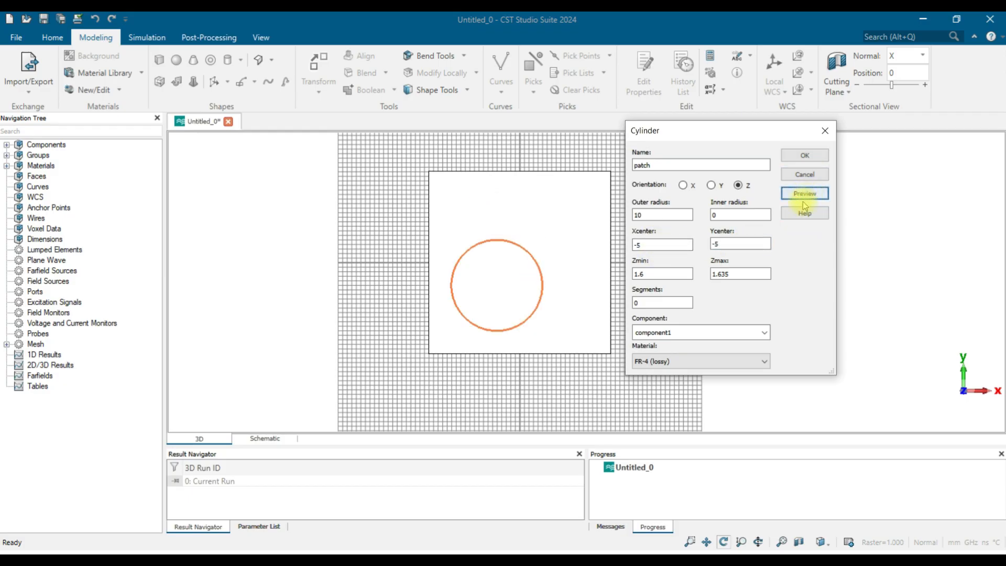
- Reset the patch cylinder's X and Y centers to 0 and preview it
double_click(739, 241)
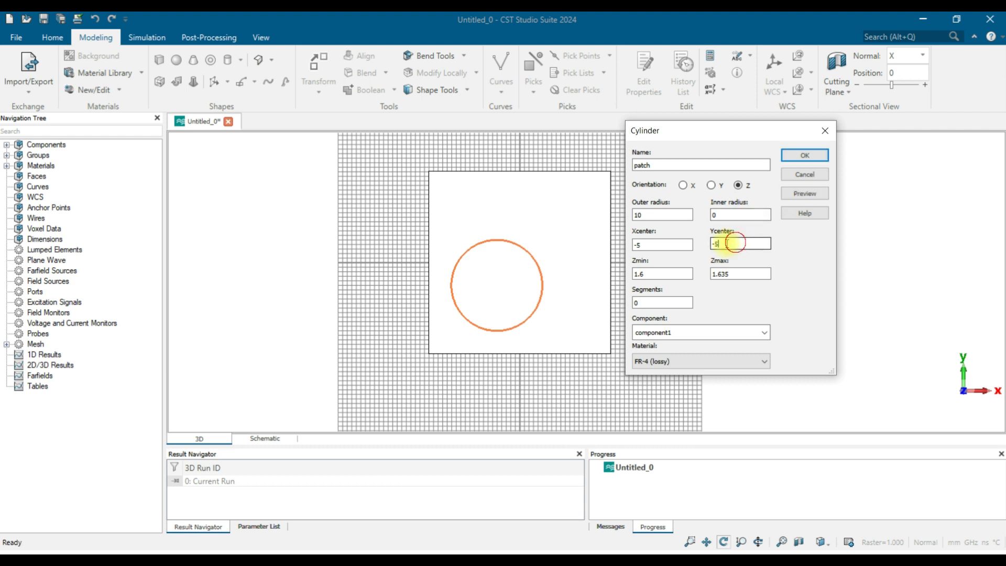
text(0)
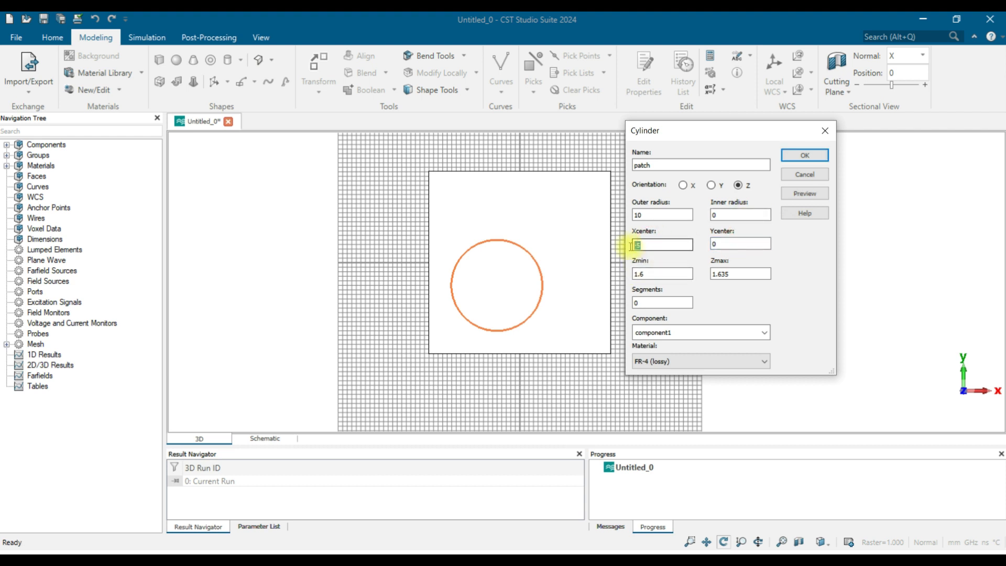
double_click(635, 243)
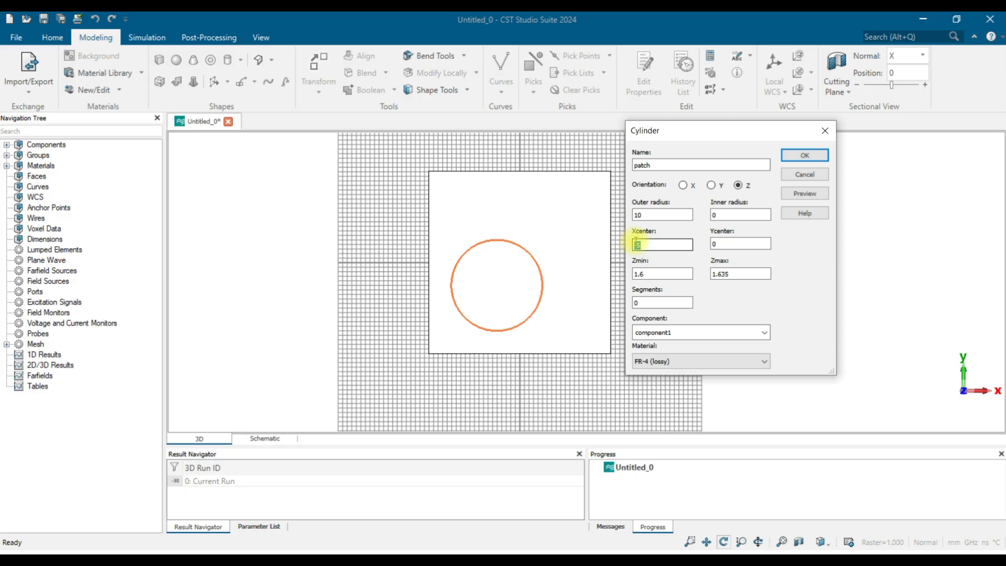
text(0)
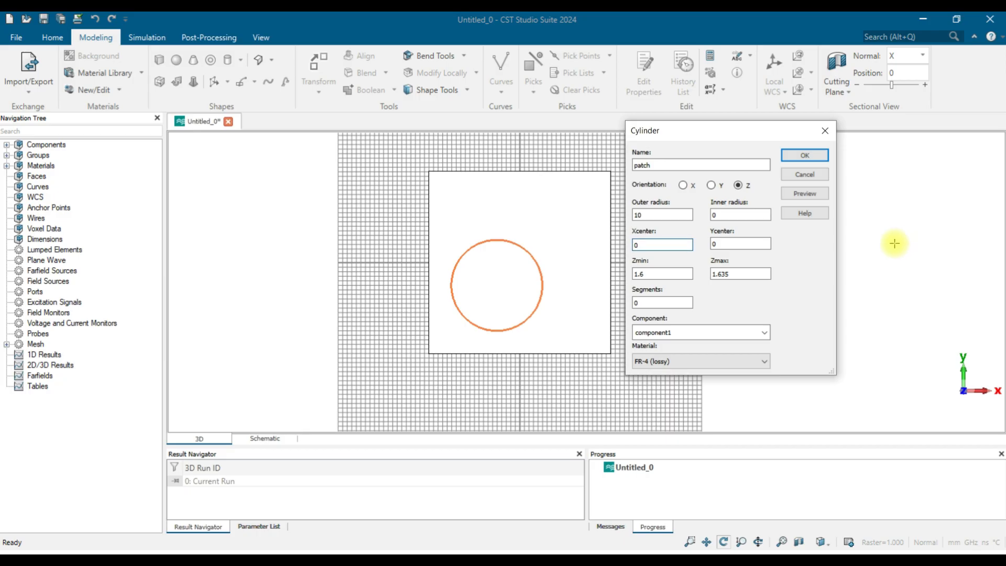
click(811, 195)
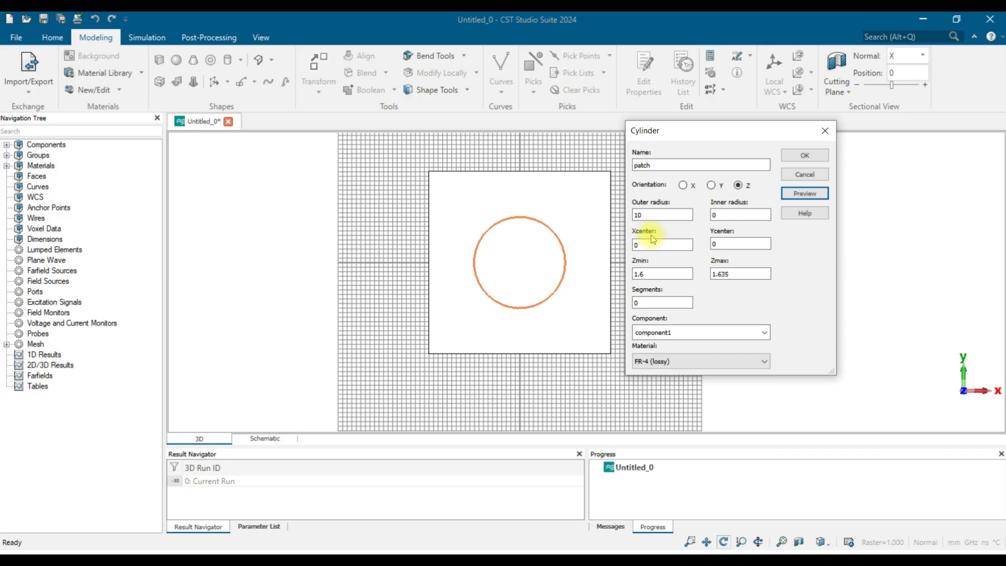
- Set the patch cylinder's segments to 3, preview the triangular shape, and create it
click(670, 305)
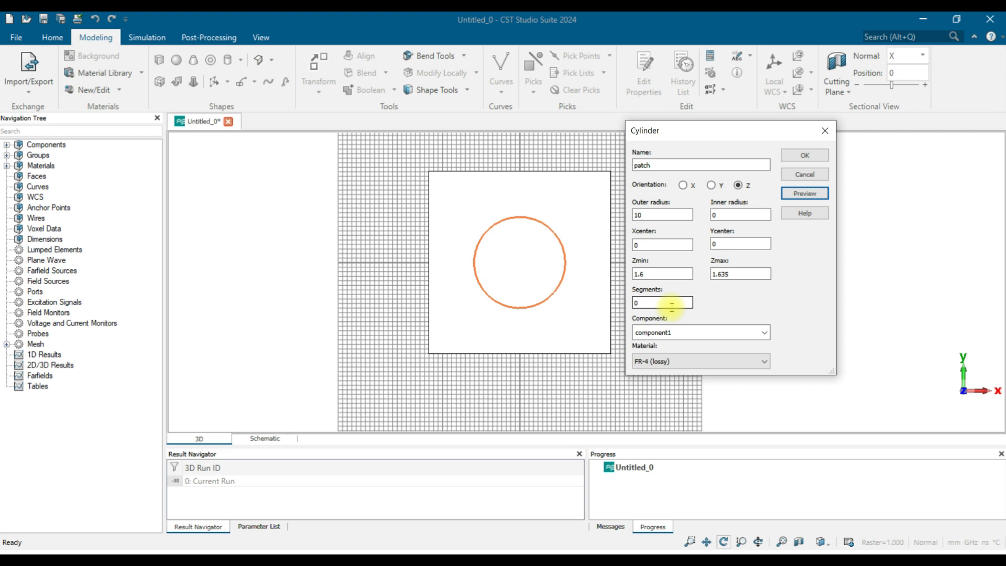
drag(671, 307, 590, 308)
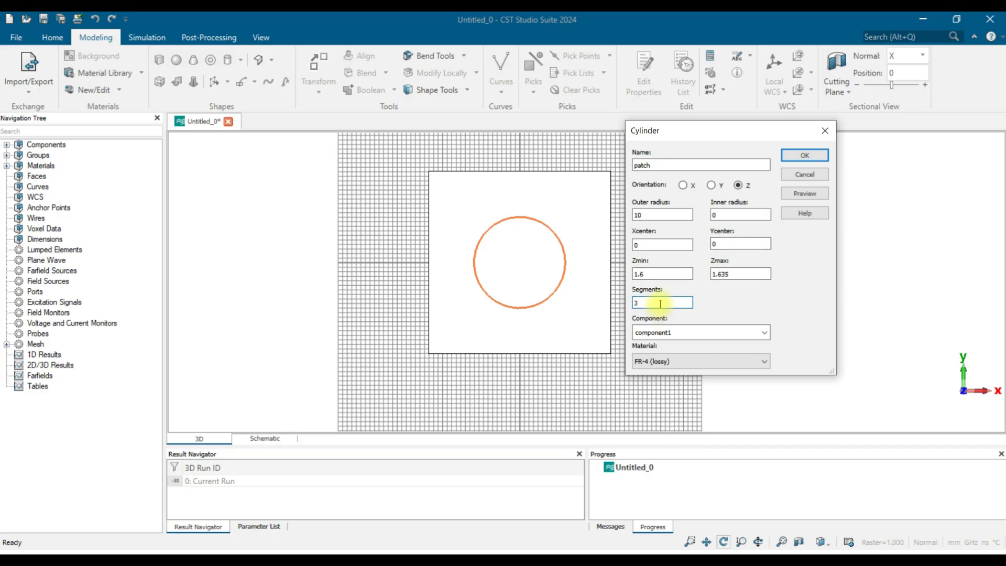
click(807, 195)
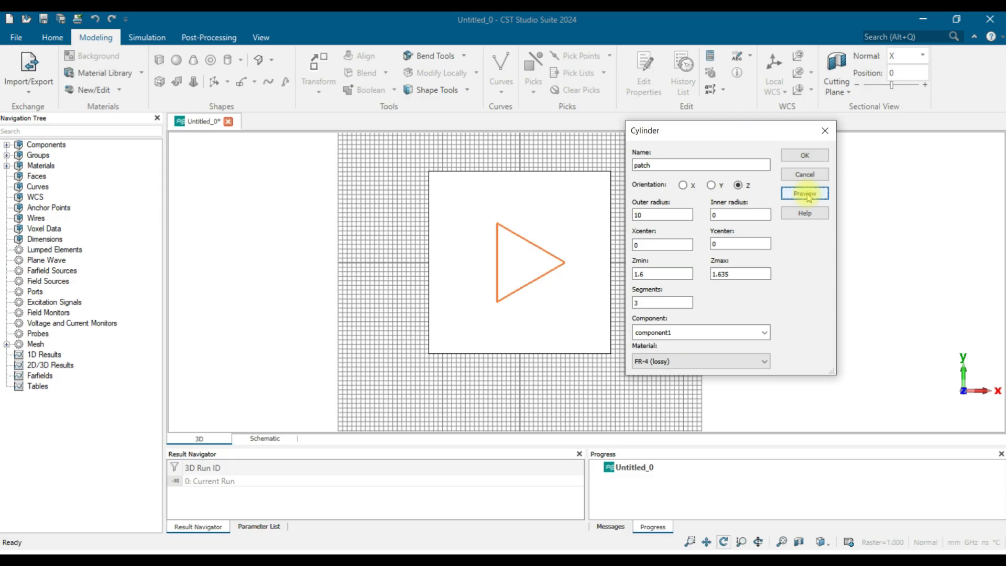
click(806, 155)
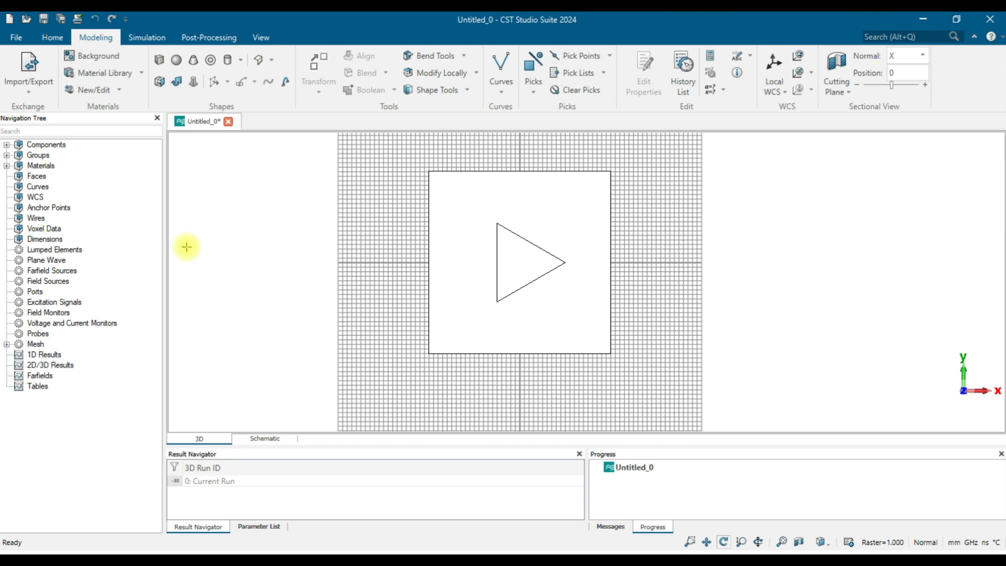
- Load Copper (annealed) from the material library as the material for the patch in component1
click(13, 146)
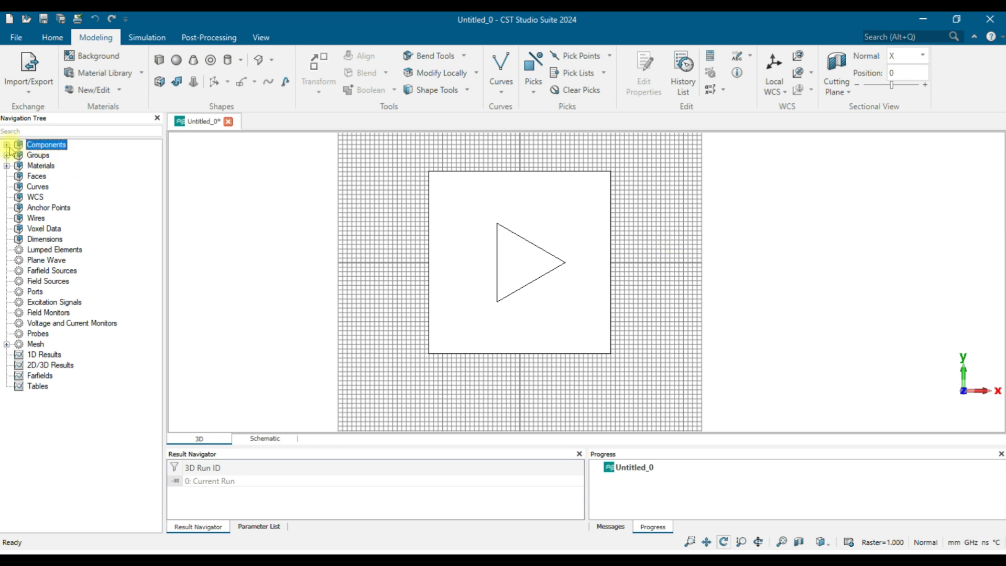
click(6, 145)
click(18, 156)
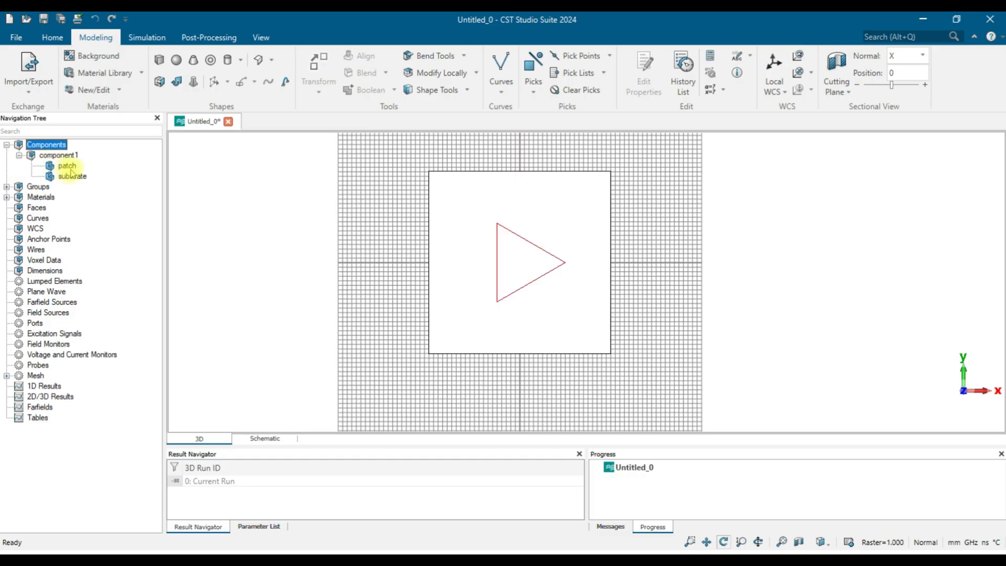
click(65, 165)
right_click(67, 167)
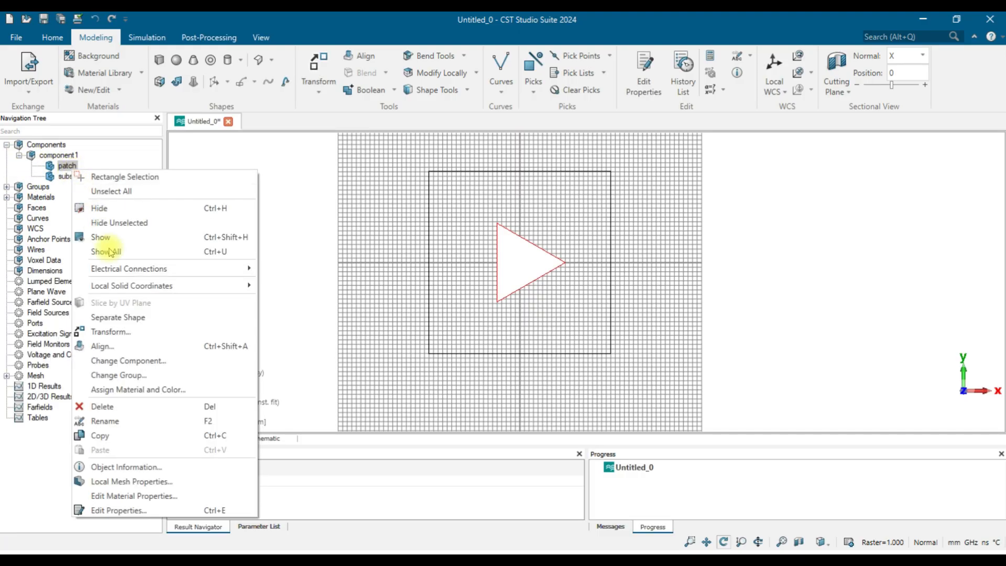
click(129, 387)
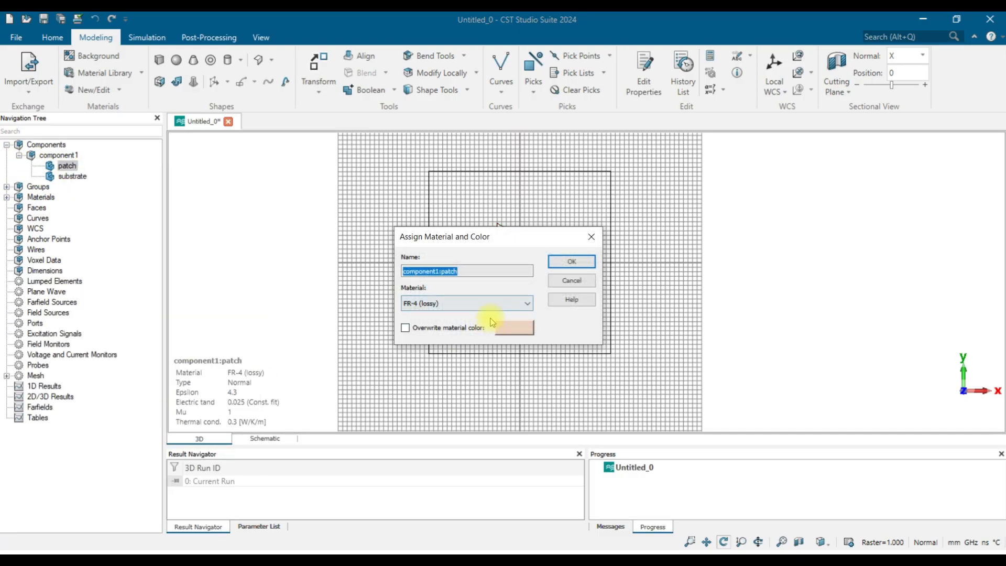
click(455, 303)
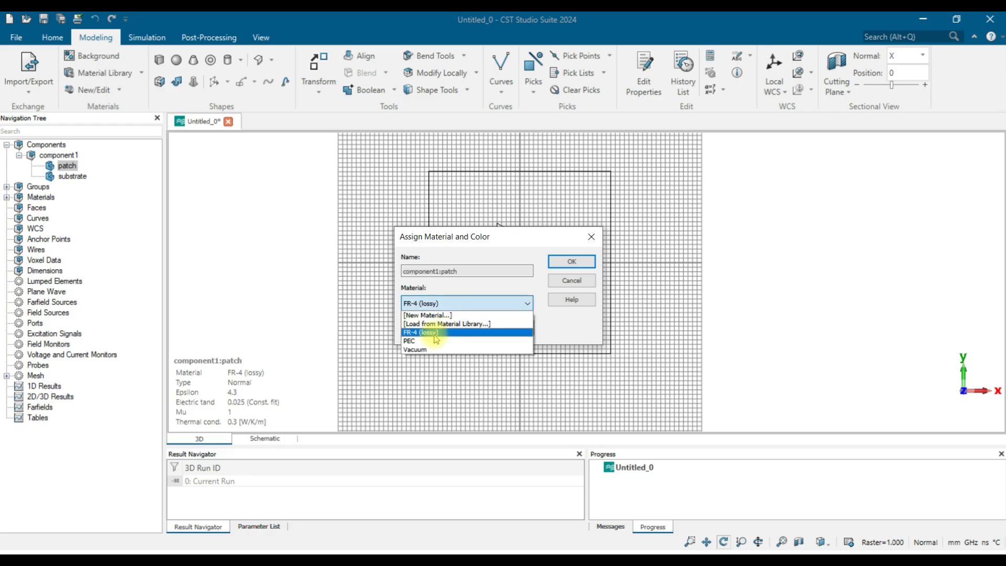
click(449, 324)
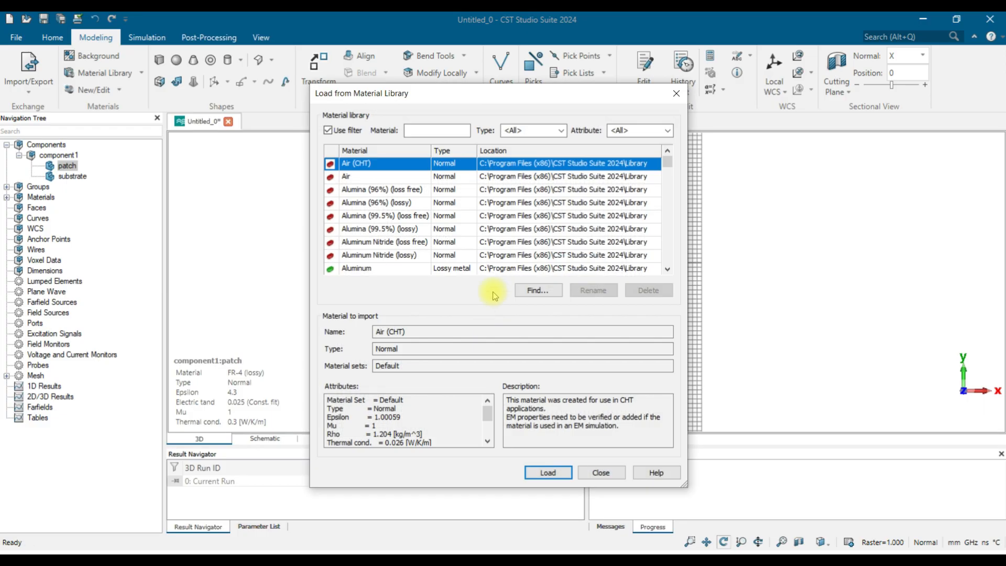
click(434, 133)
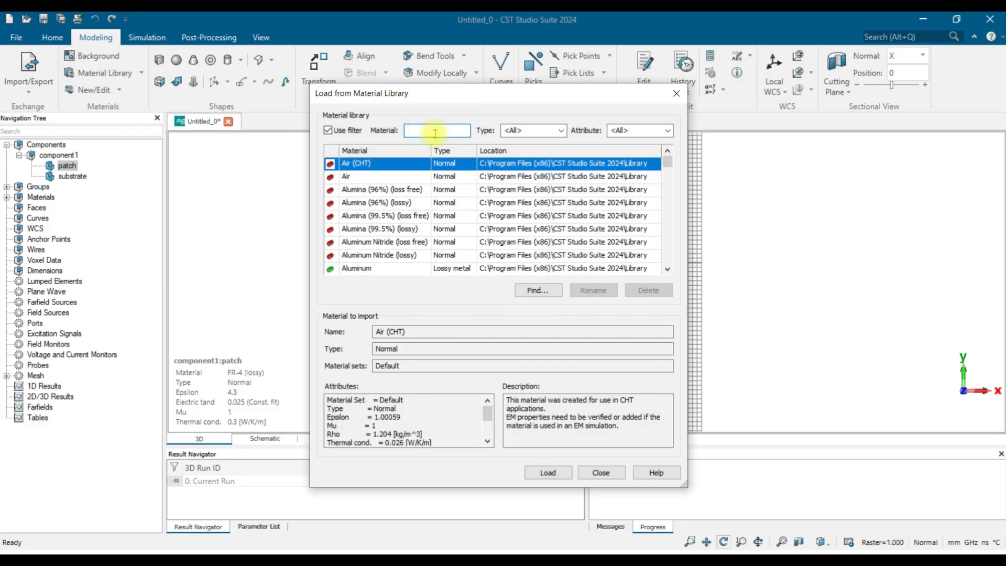
text(copper)
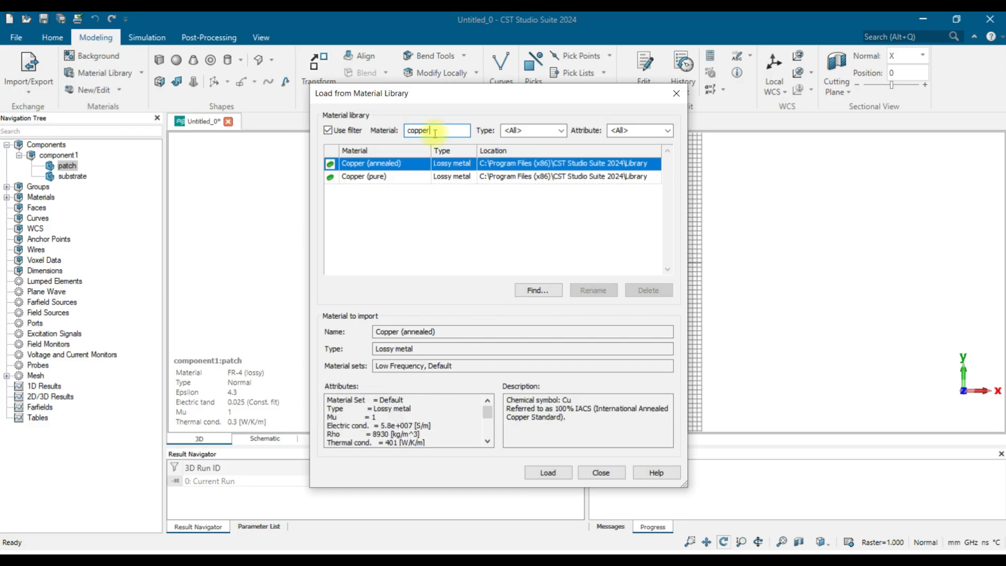
click(429, 163)
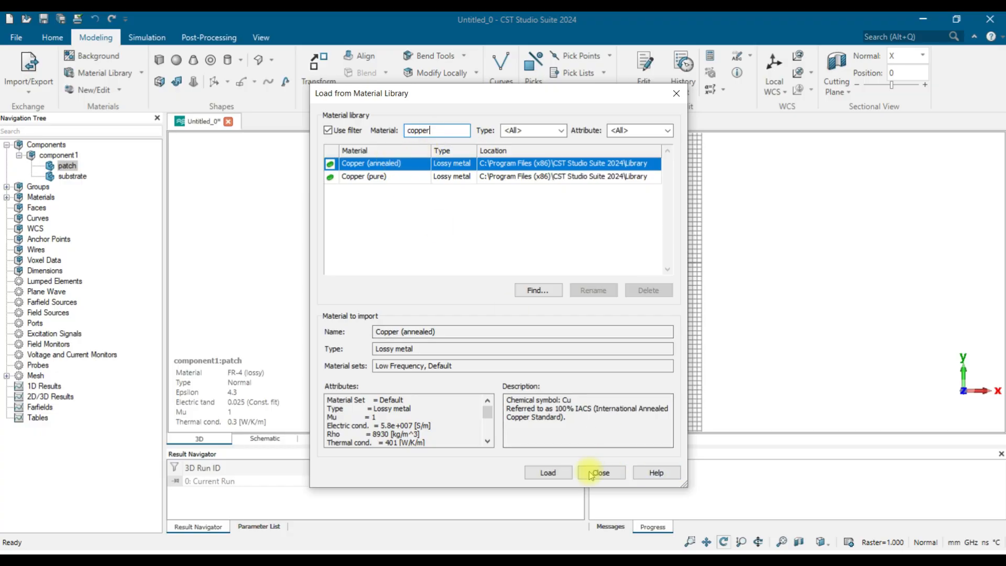
click(561, 473)
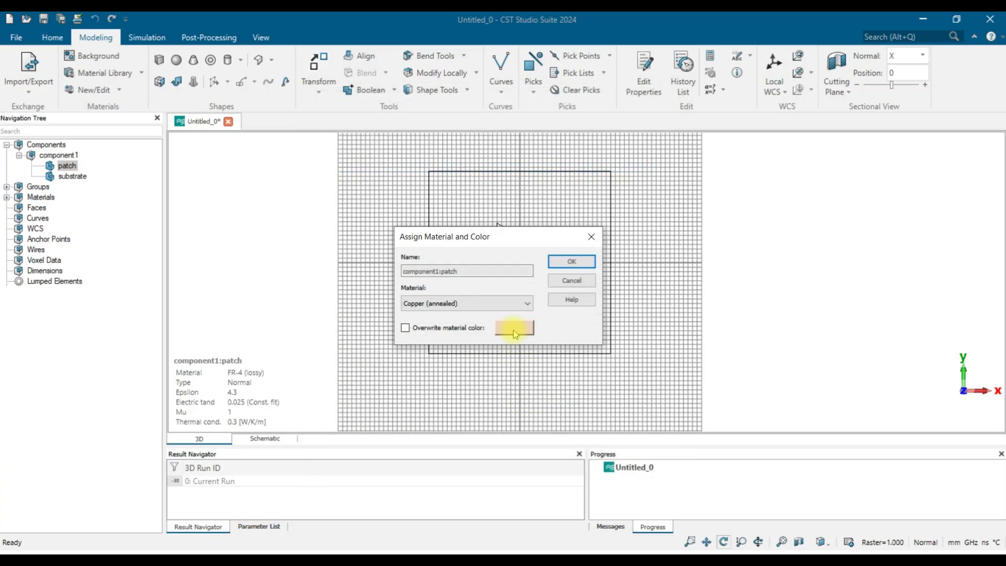
- Overwrite the patch's material color with yellow and apply the material and color assignment
click(513, 327)
click(467, 259)
click(557, 422)
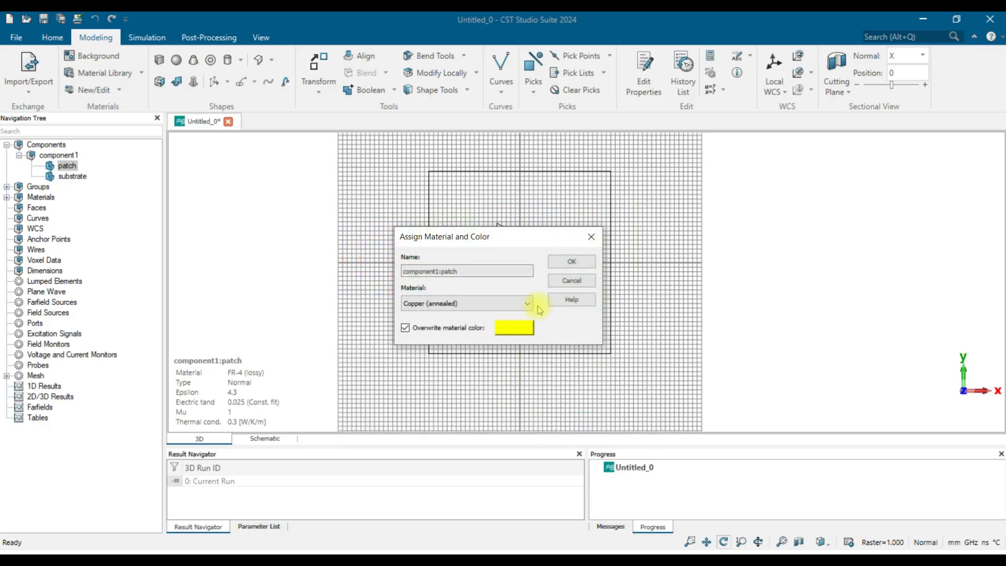
click(568, 260)
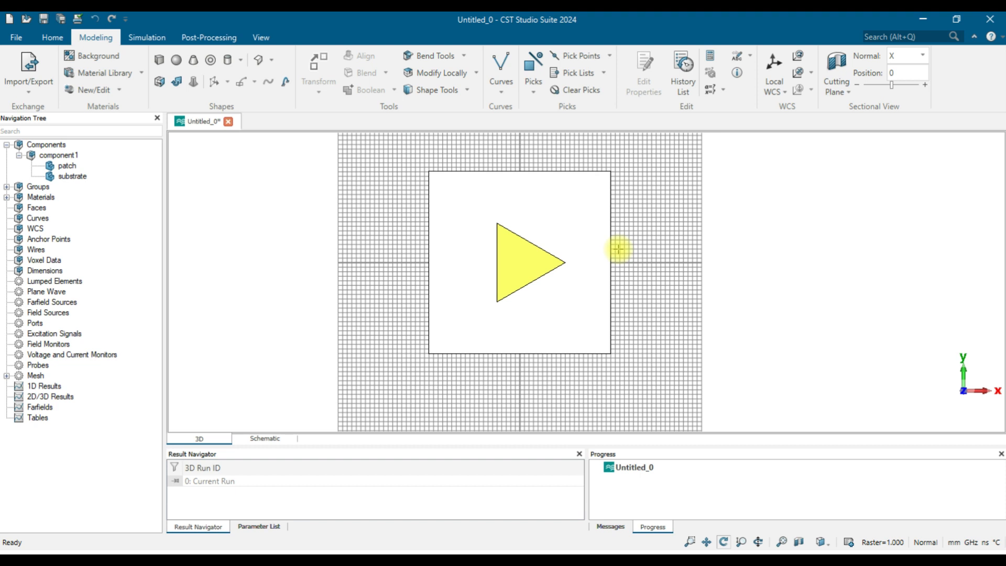
- Rotate the triangular copper patch by 90 degrees about the Z axis
click(72, 176)
click(69, 167)
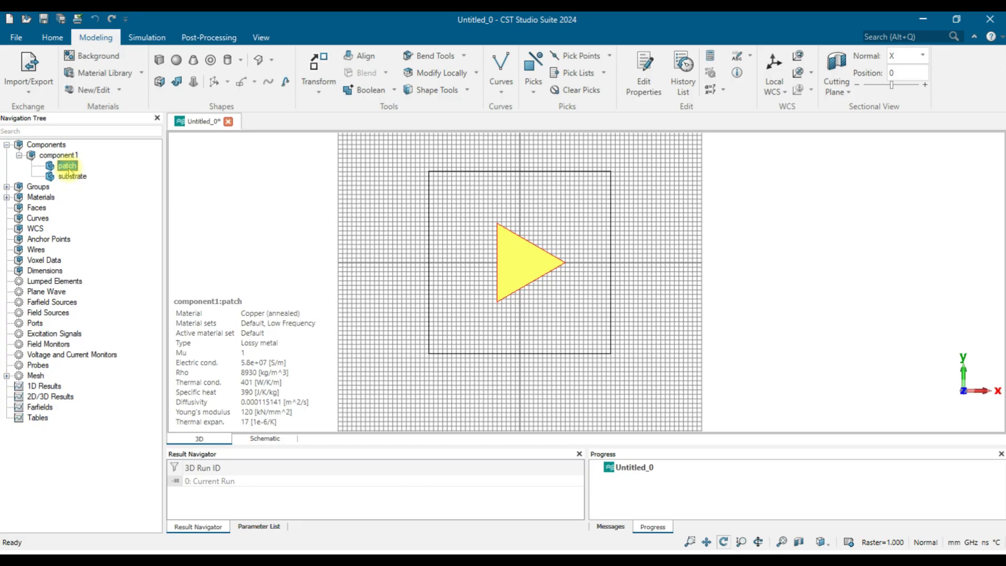
right_click(68, 170)
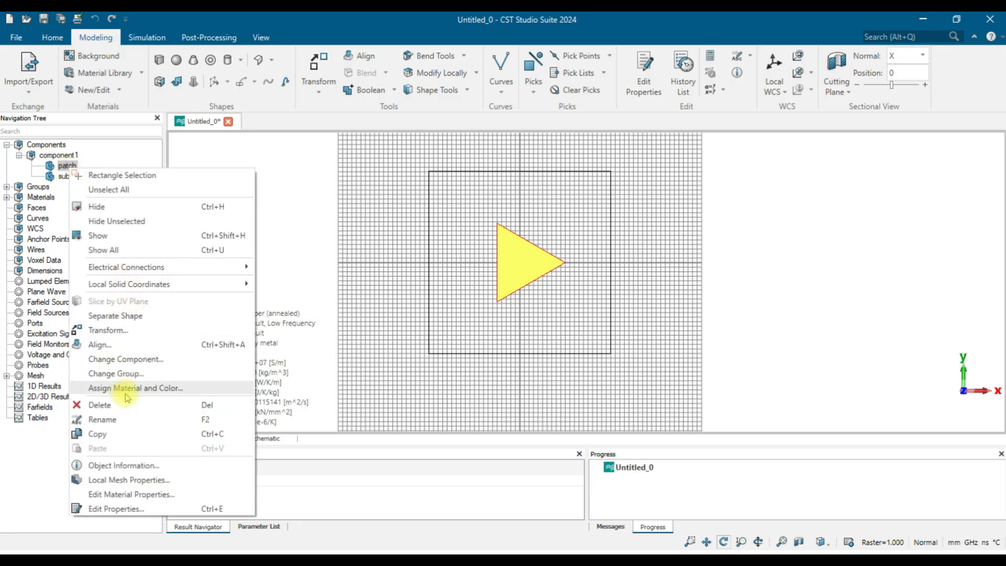
click(134, 331)
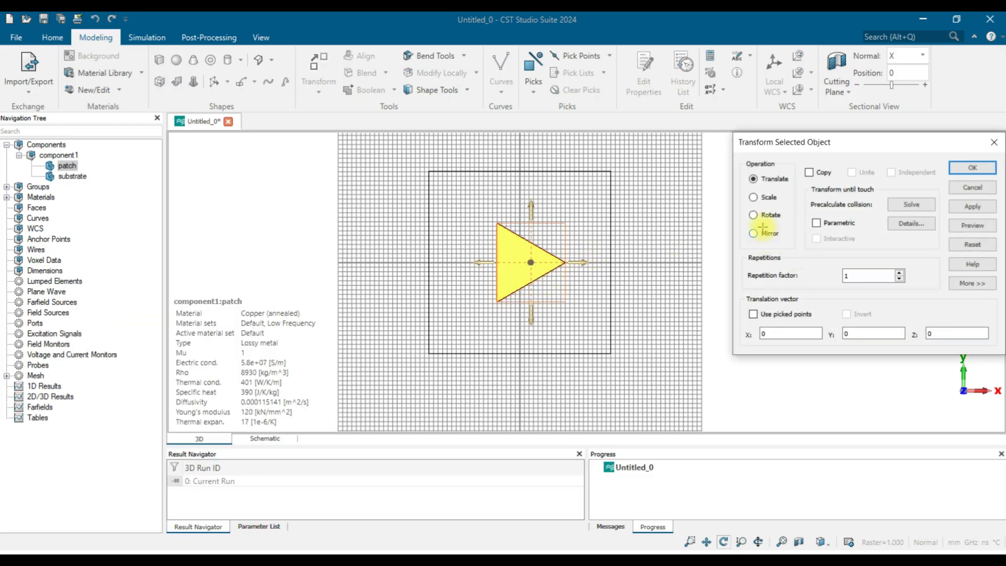
click(753, 215)
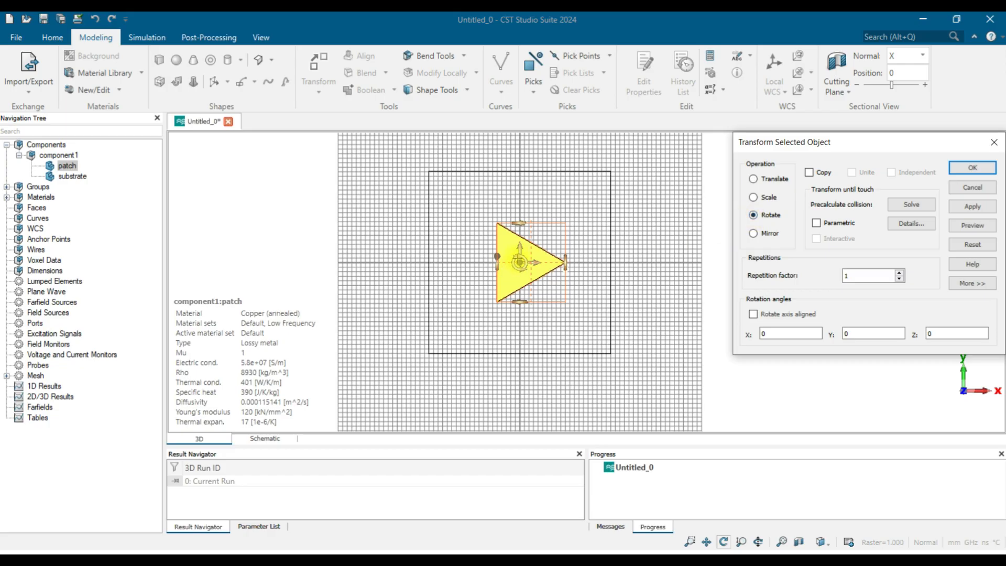
drag(518, 253, 503, 263)
click(938, 334)
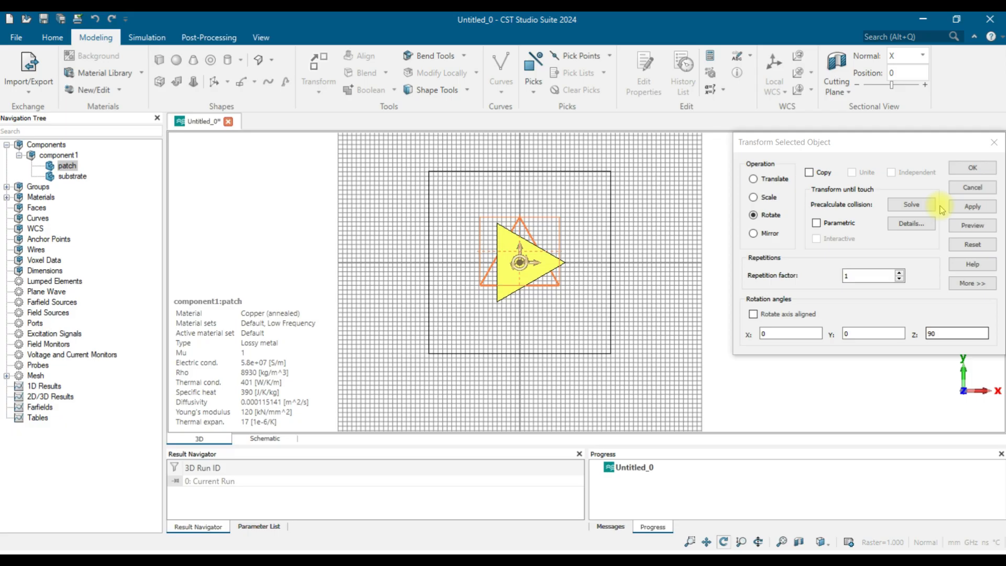
click(970, 170)
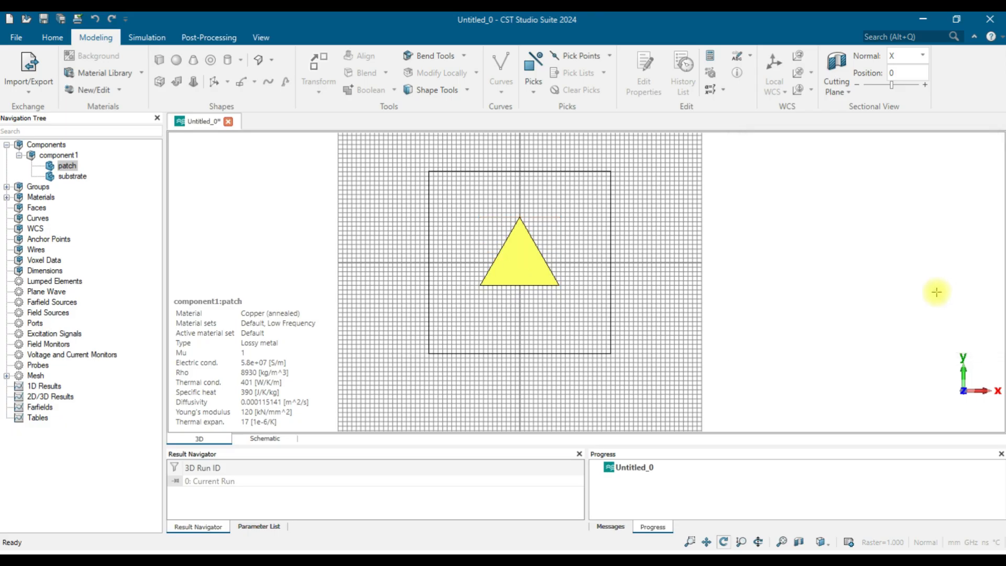
- Duplicate the patch in place with a Translate transform, enabling Copy and leaving the translation vector at zero
scroll(494, 308, up, 1)
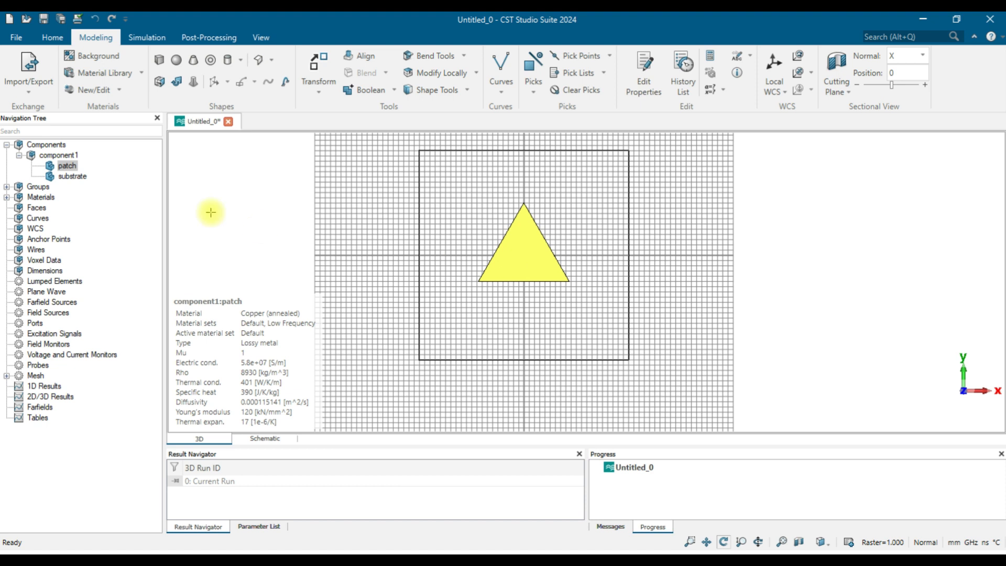
click(52, 155)
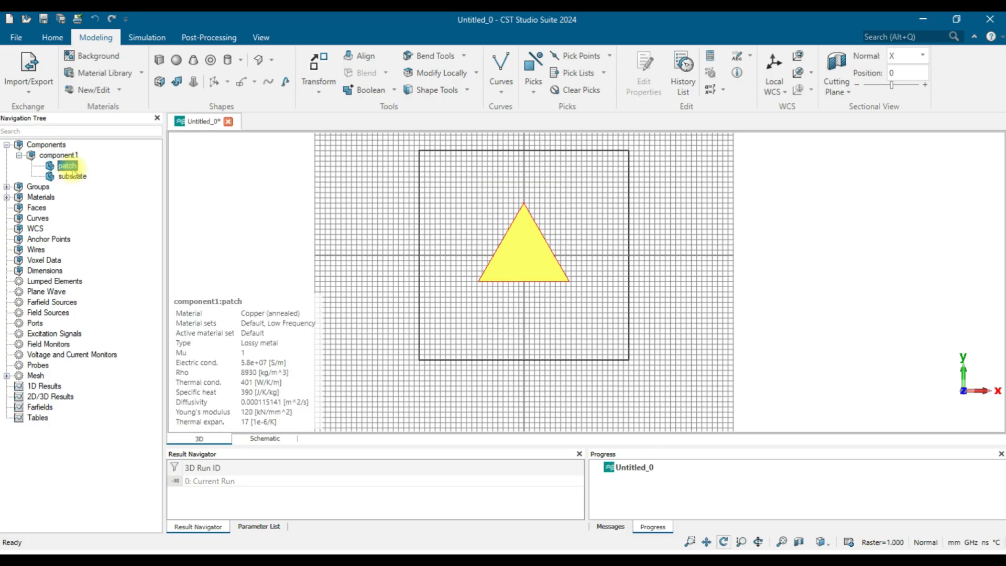
right_click(71, 168)
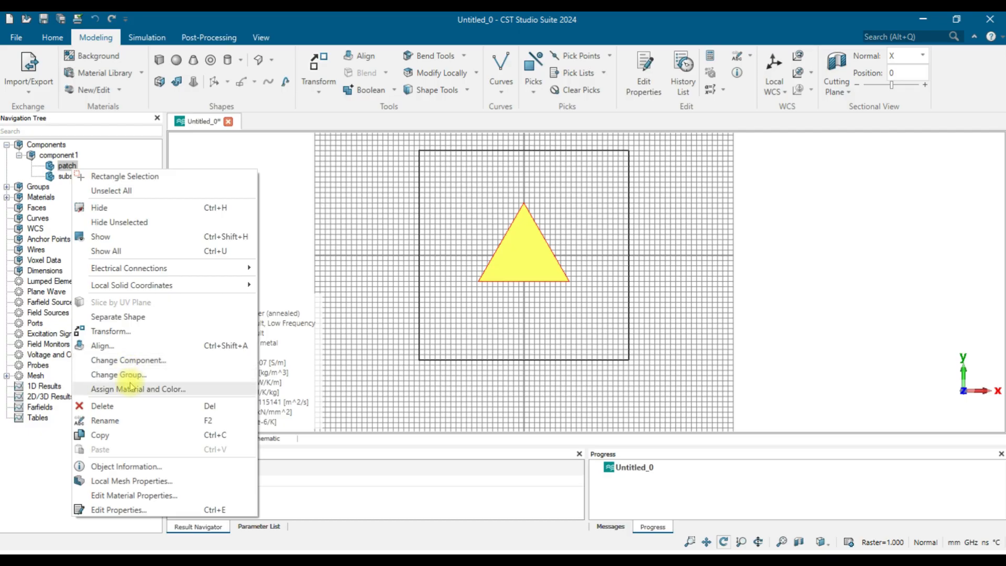
click(146, 337)
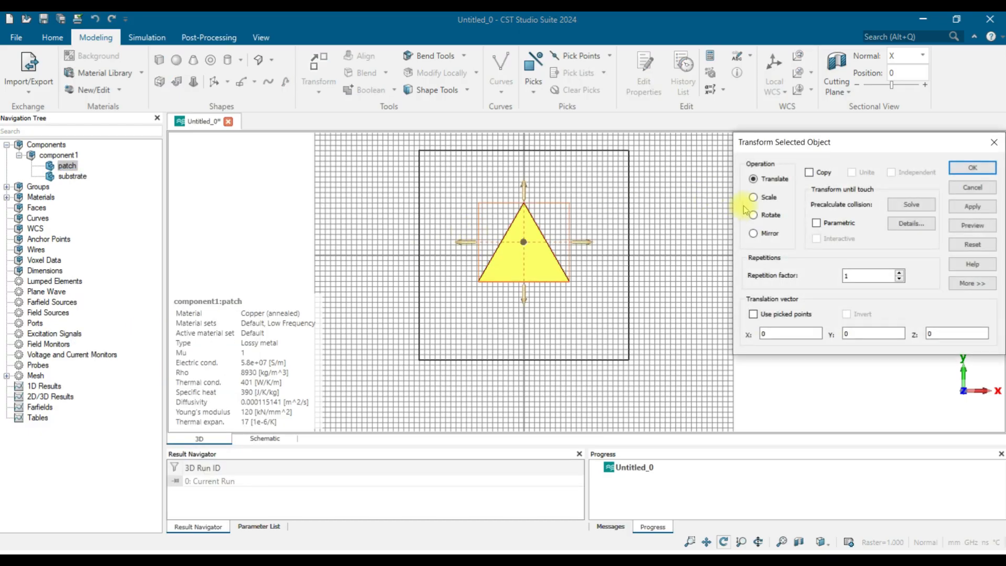
click(809, 173)
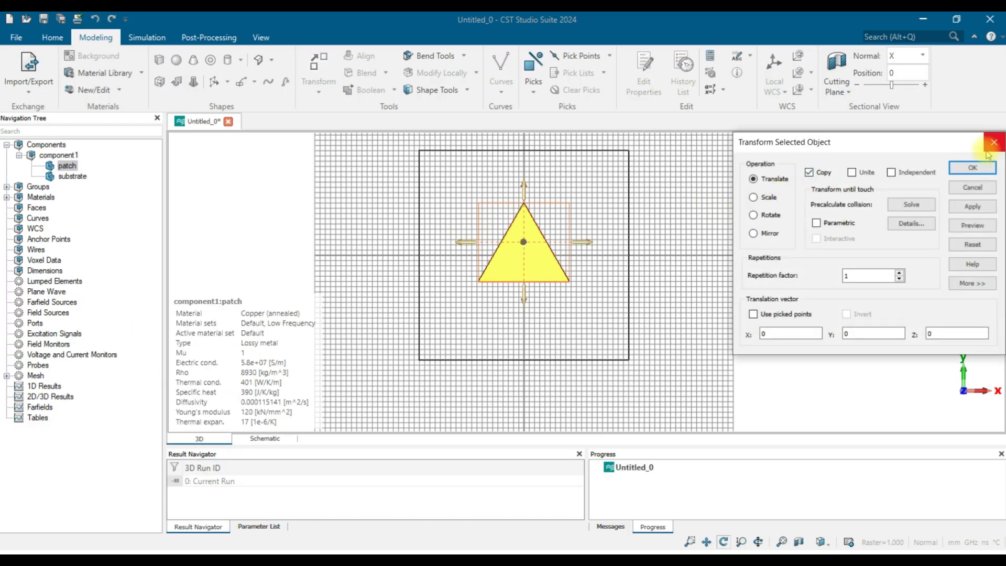
click(969, 175)
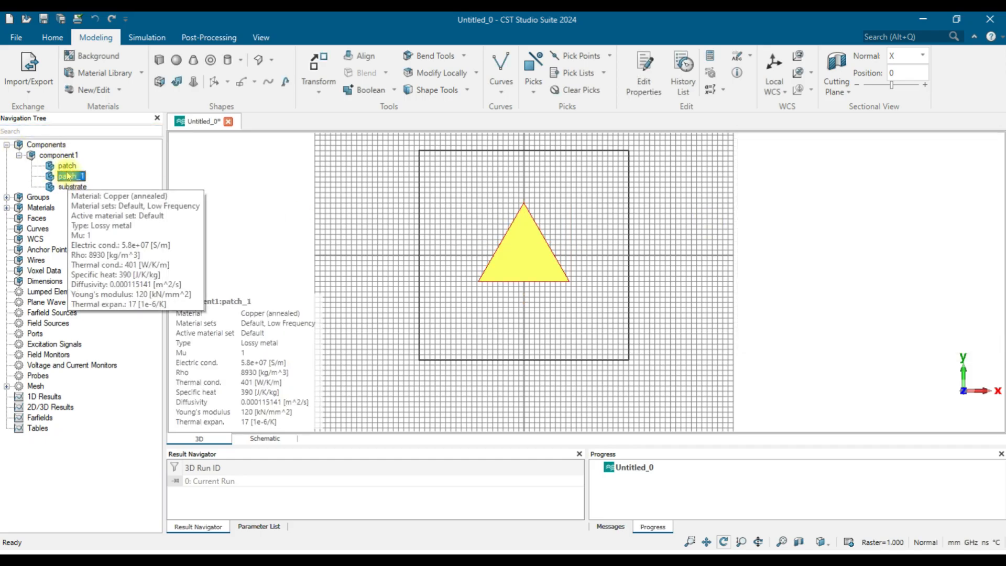
- Rotate the copied triangle patch_1 by 180 degrees about the Z axis, previewing the result before applying it
right_click(67, 175)
click(105, 333)
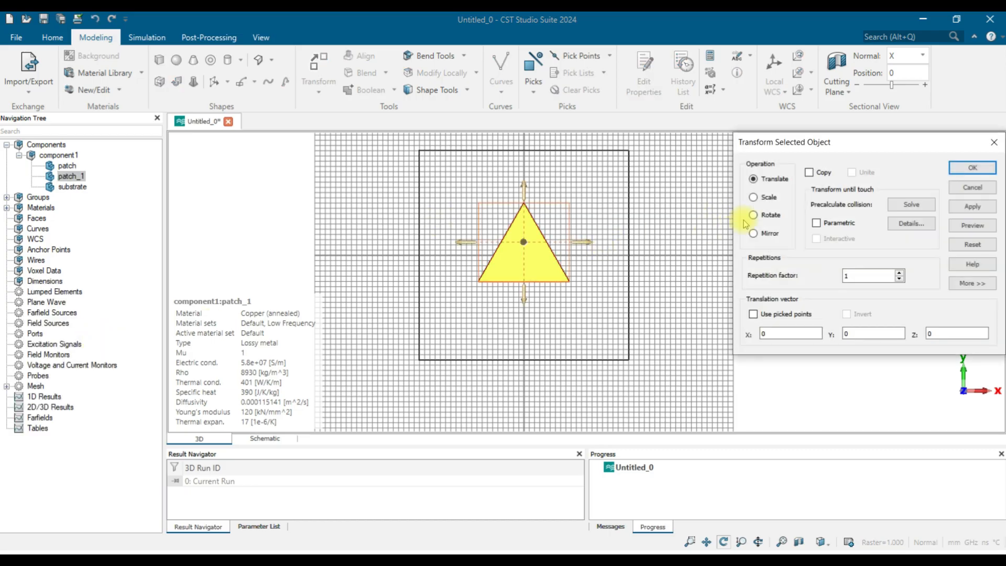
click(753, 215)
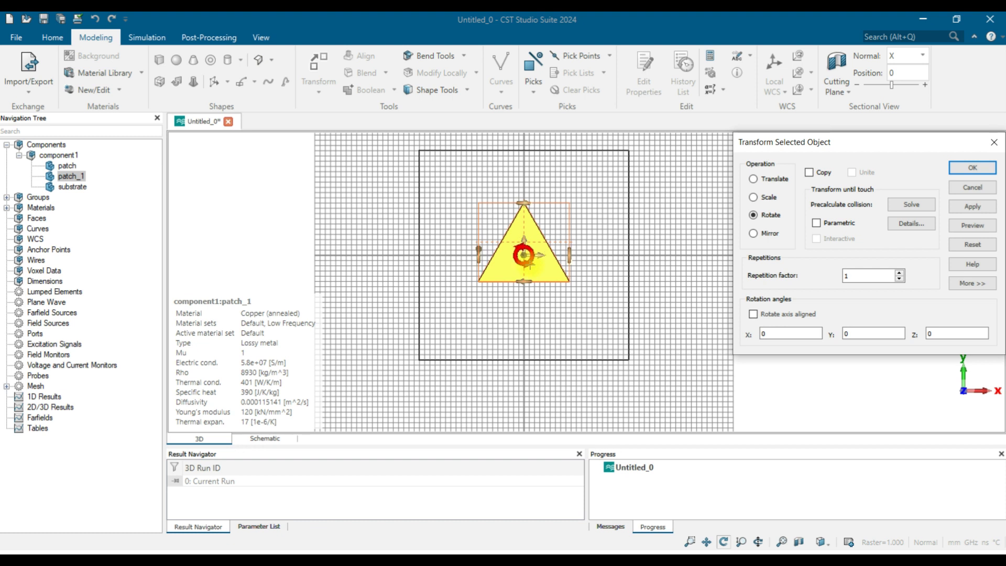
drag(528, 264, 520, 264)
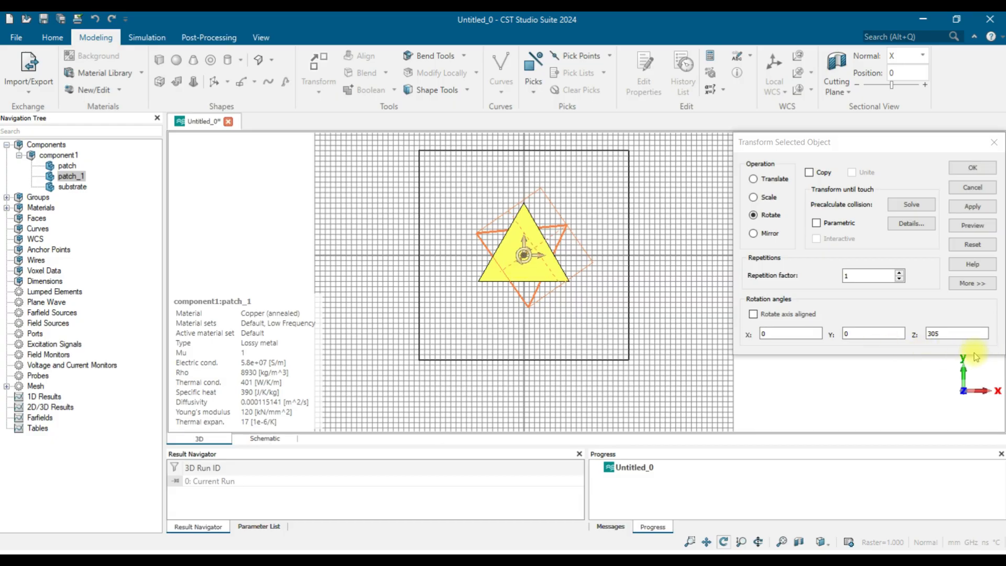
click(950, 337)
drag(950, 337, 907, 337)
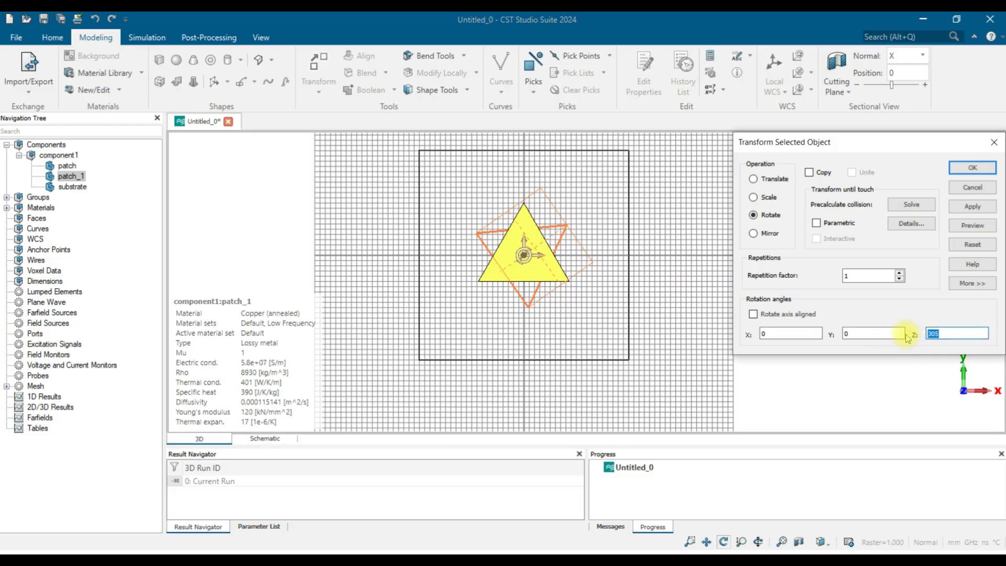
text(180)
click(984, 229)
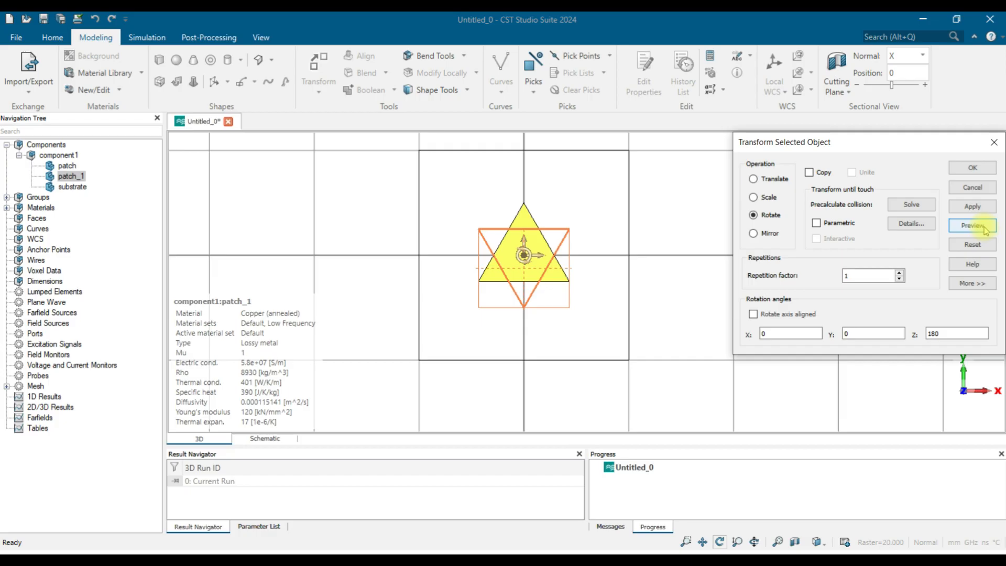
click(970, 168)
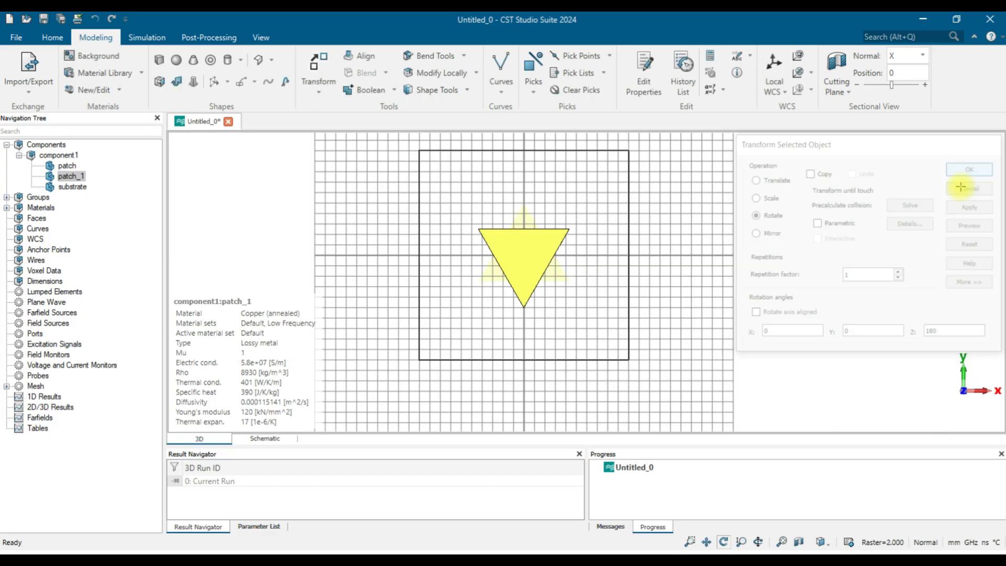
- Merge patch_1 into patch with a Boolean Add to form a single six-pointed star, and select component1
click(68, 166)
click(70, 177)
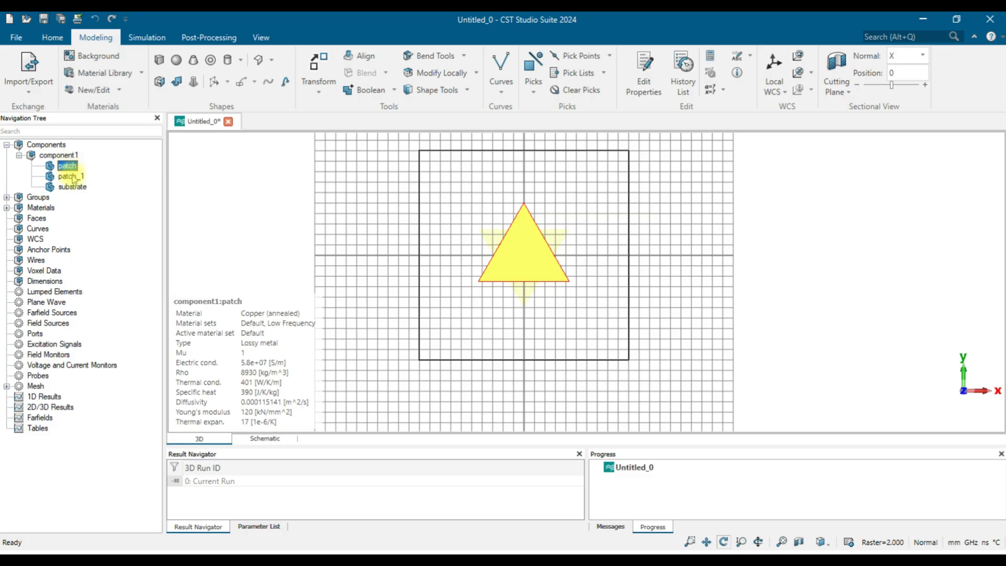
click(73, 166)
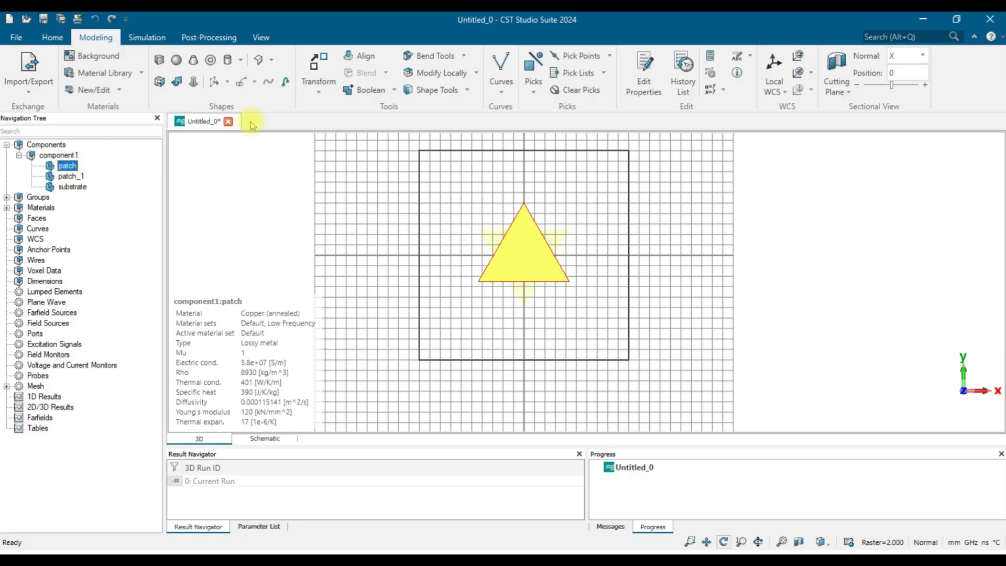
click(395, 91)
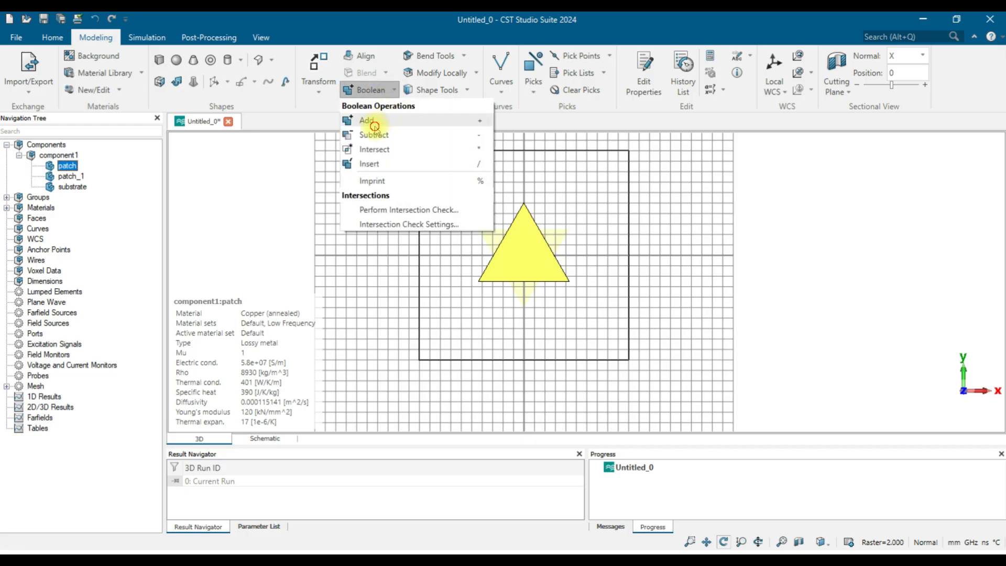
click(372, 124)
click(73, 177)
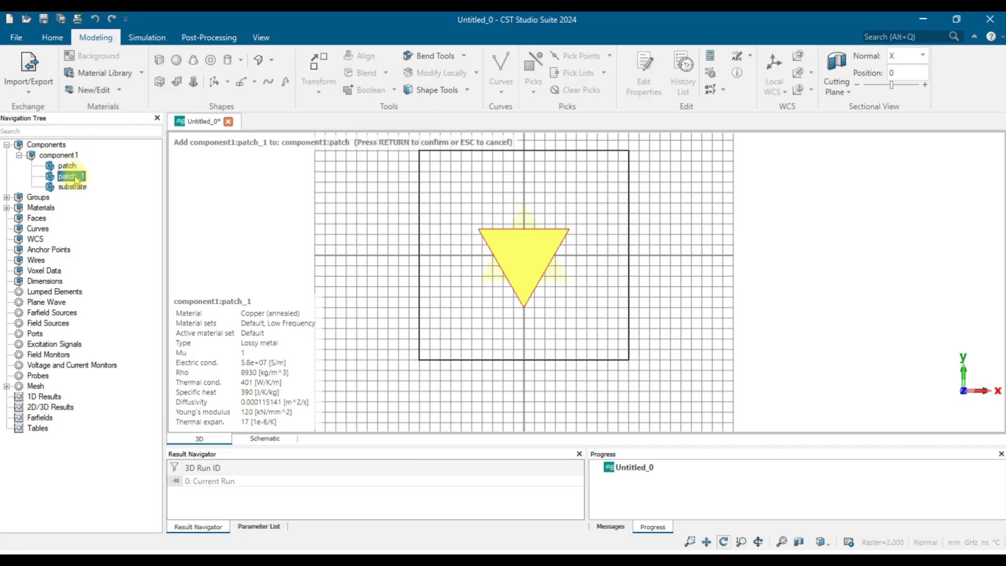
key(Return)
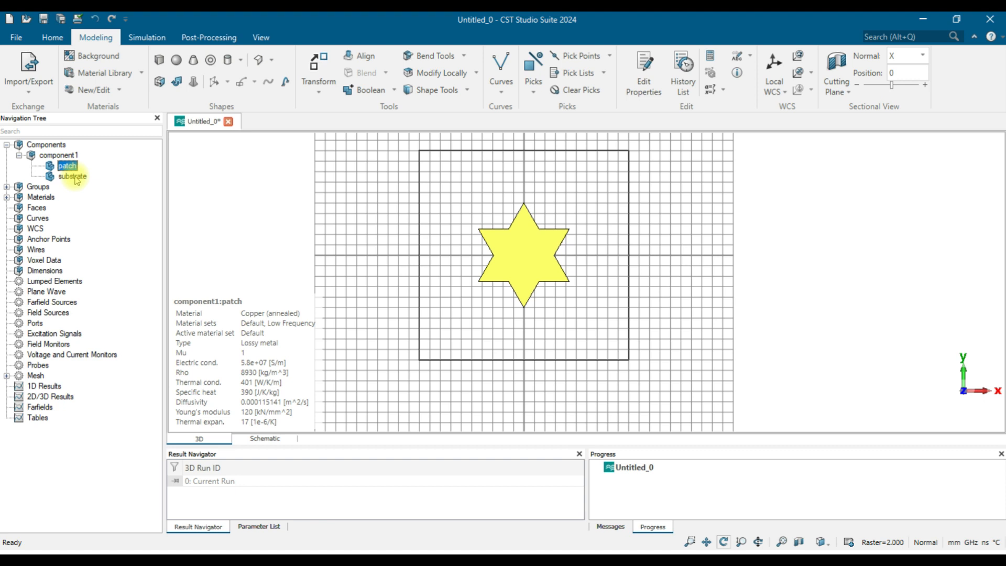
click(57, 155)
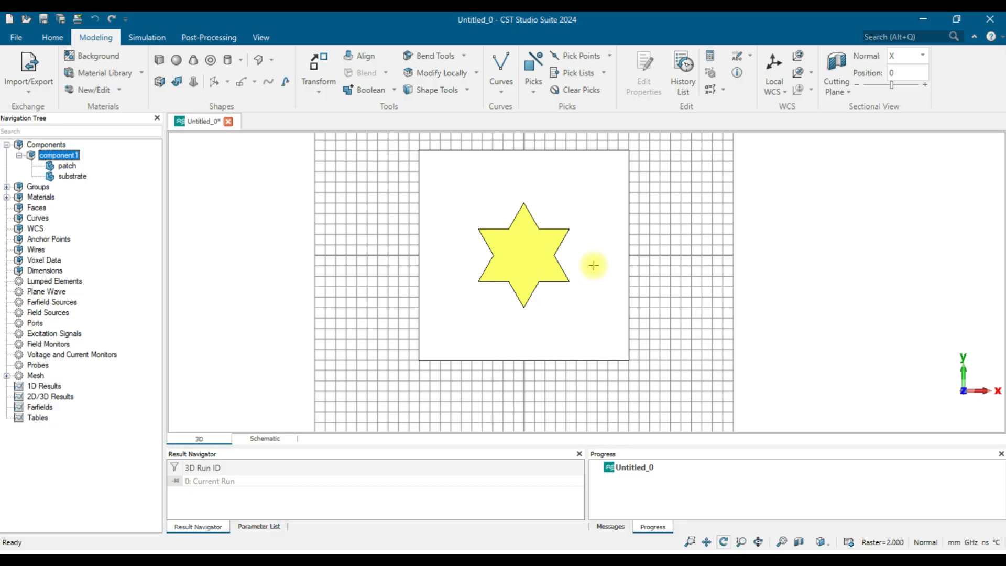
mouse_move(569, 554)
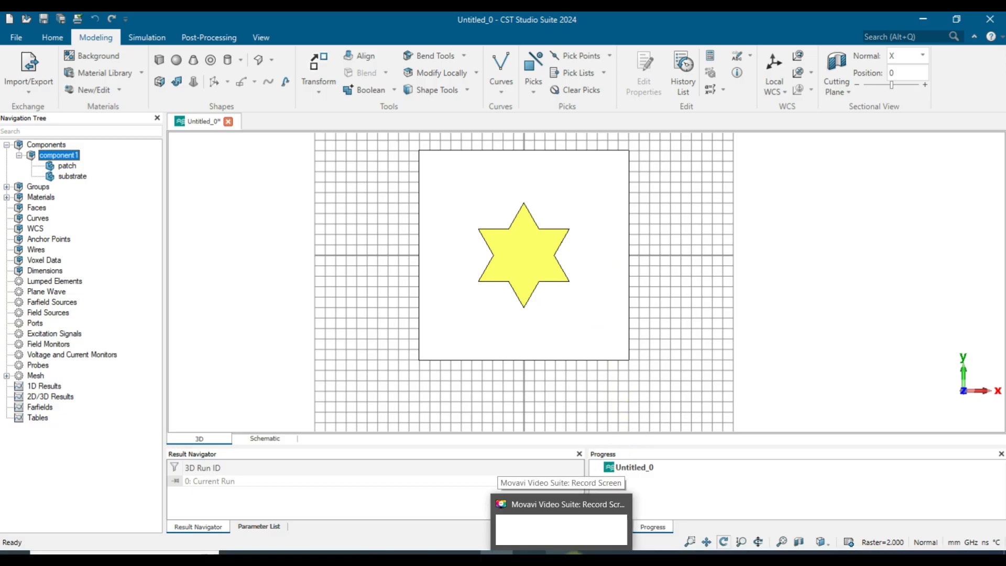
click(561, 529)
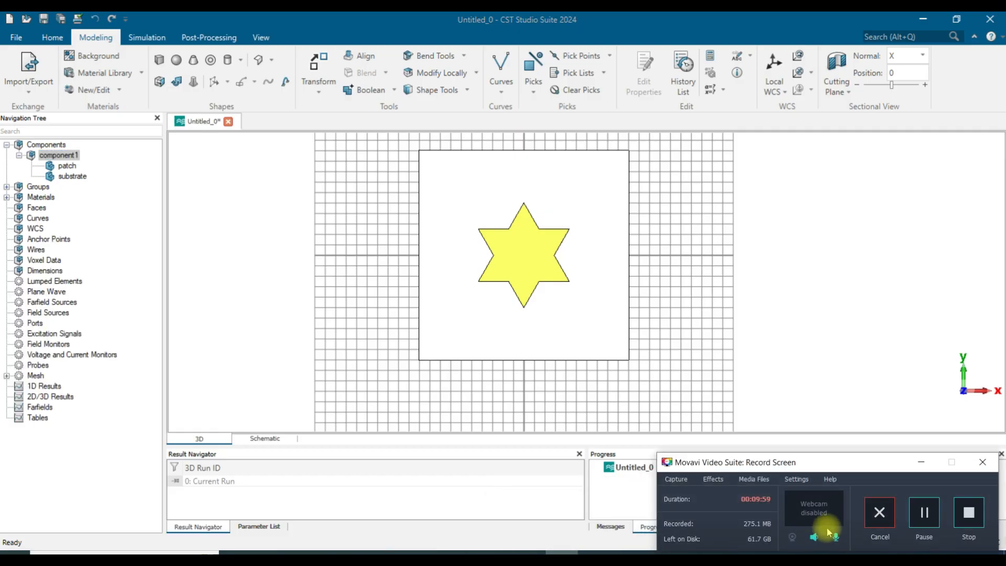